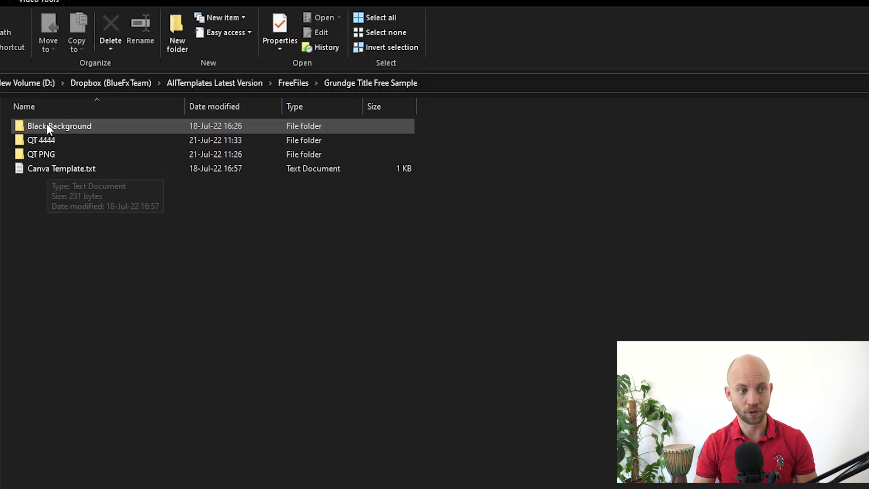
# Open Canva Template.txt in Notepad and select the Canva template link inside it
pyautogui.click(44, 172)
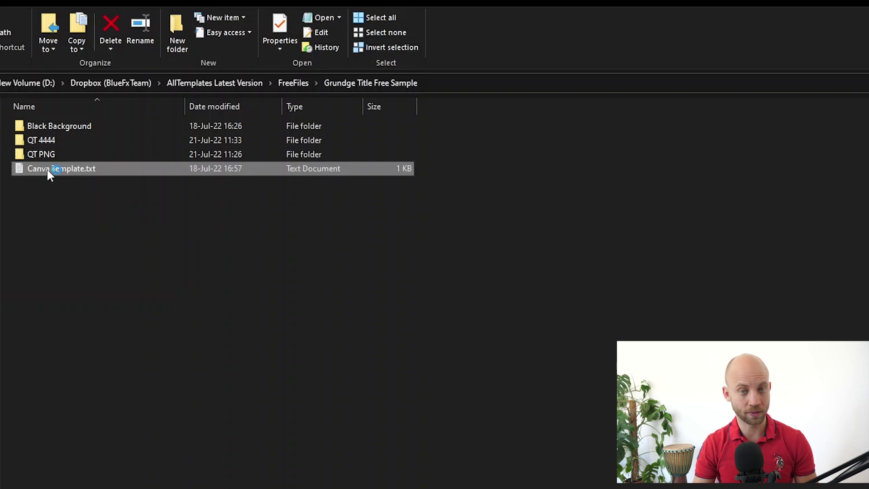
pyautogui.press('Return')
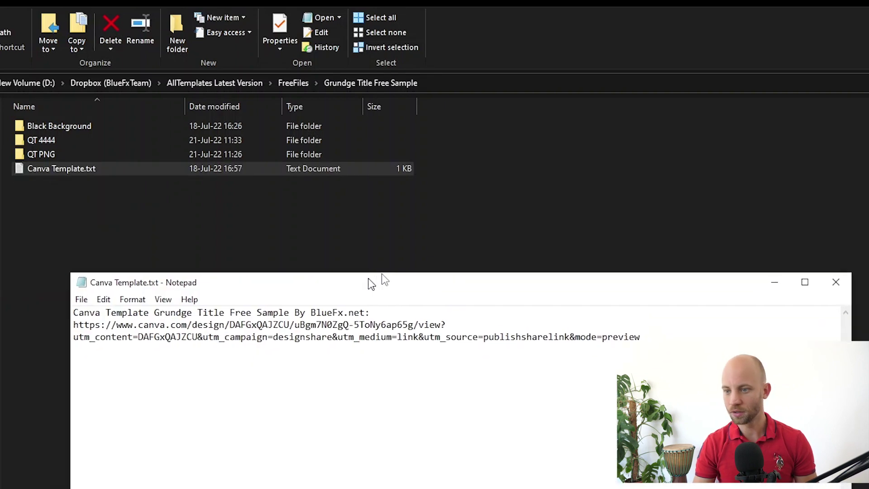
pyautogui.moveTo(382, 277); pyautogui.dragTo(355, 61)
pyautogui.moveTo(646, 120); pyautogui.dragTo(44, 103)
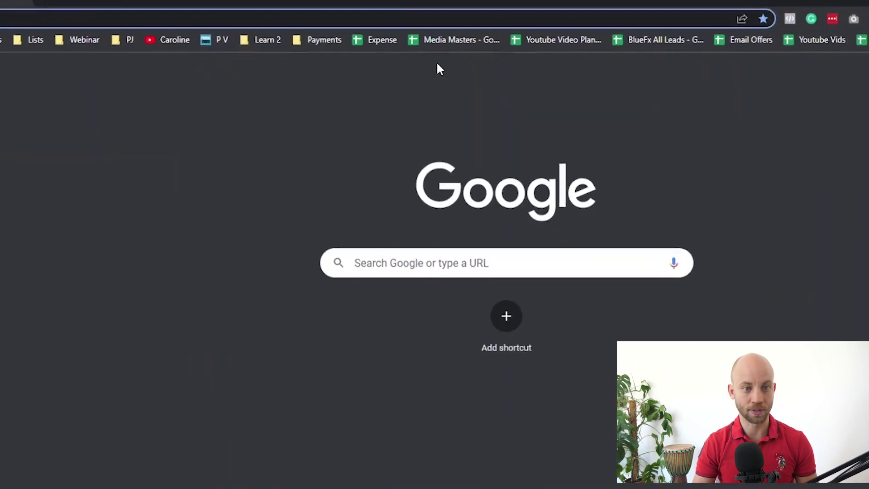
# Load the GRUNGE TITLE template from the pasted link, preview it, and make an editable copy
pyautogui.hotkey('ctrl', 'v')
pyautogui.press('Return')
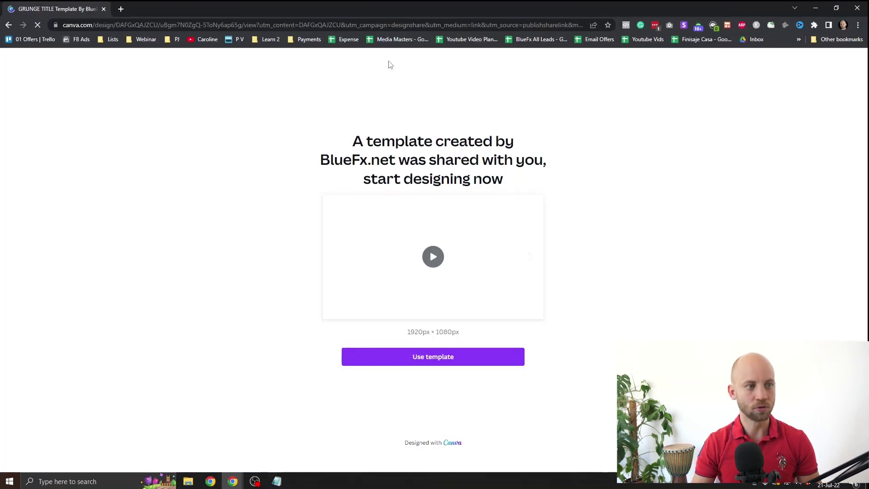
pyautogui.click(433, 257)
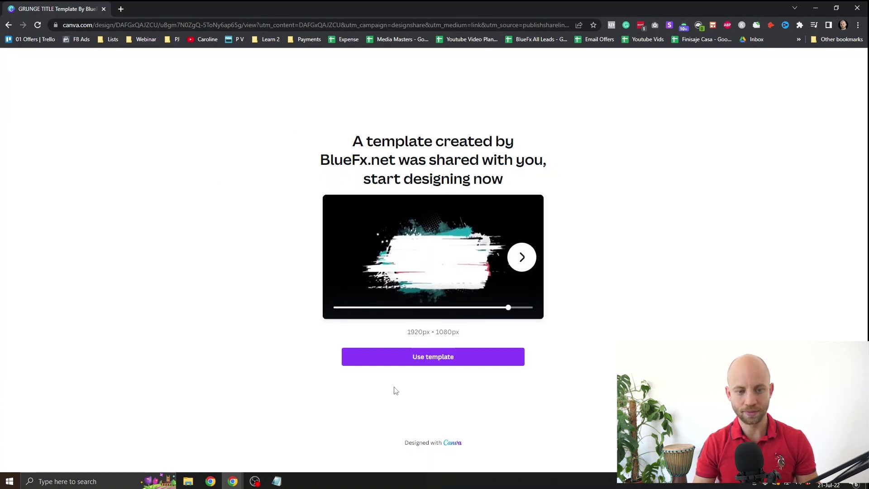
pyautogui.click(430, 361)
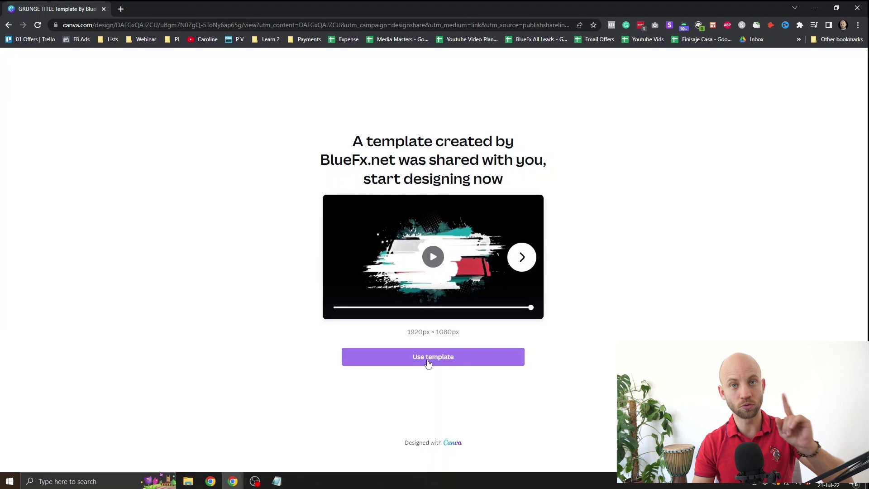
pyautogui.click(427, 363)
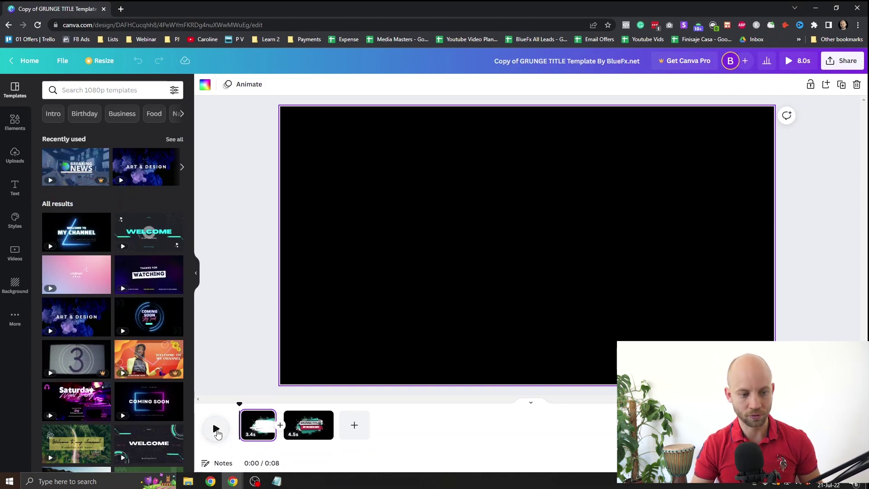
# Play the title animation and stop on the 4.5s second scene with the GRUNGE TITLE heading
pyautogui.click(216, 430)
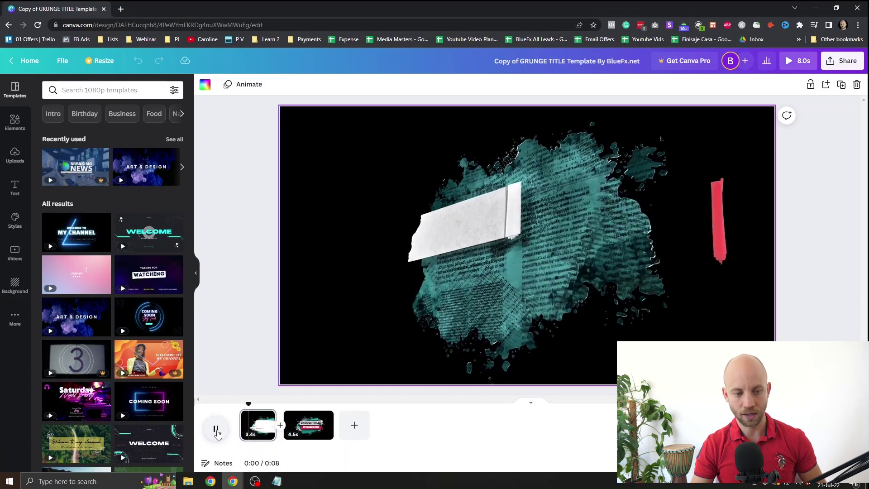
pyautogui.click(307, 423)
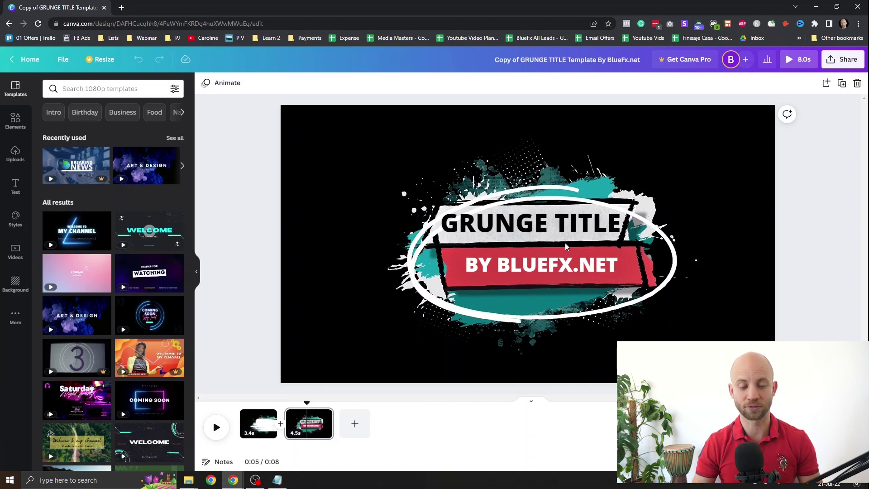
pyautogui.click(567, 223)
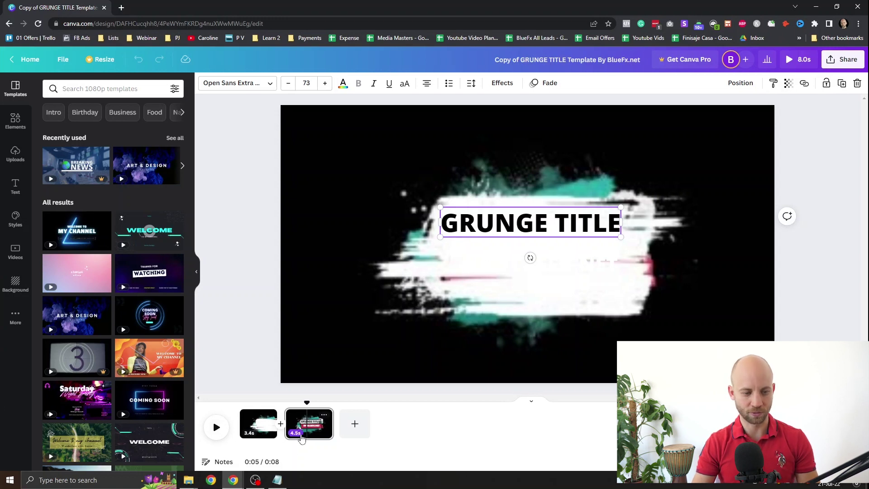
pyautogui.click(253, 427)
pyautogui.click(301, 407)
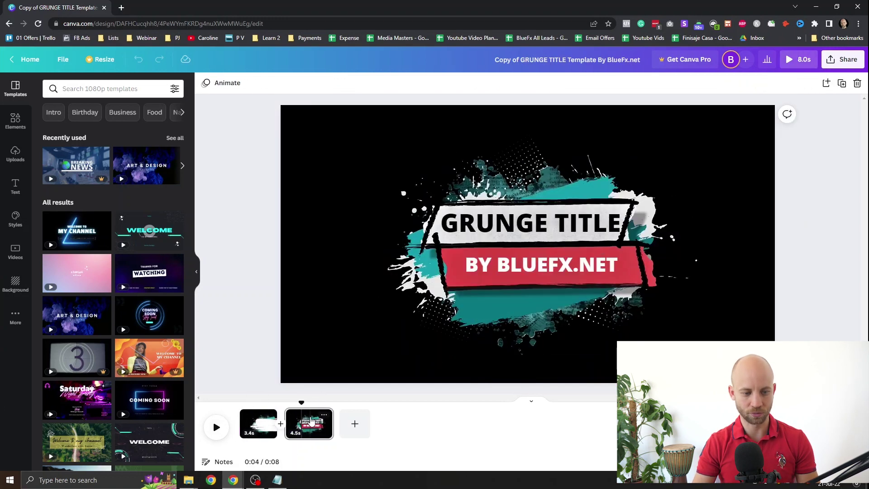
# Replace the GRUNGE TITLE heading with 'my text', shown in uppercase as MY TEXT
pyautogui.click(503, 221)
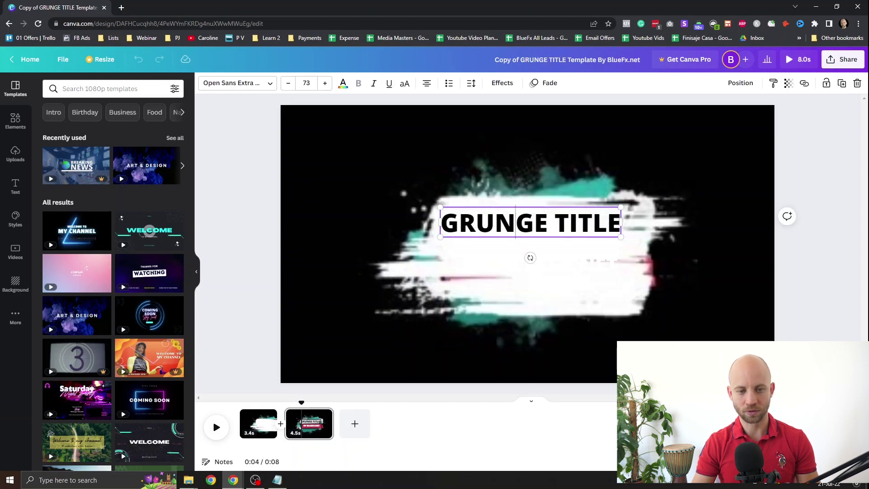
pyautogui.doubleClick(511, 220)
pyautogui.tripleClick(511, 221)
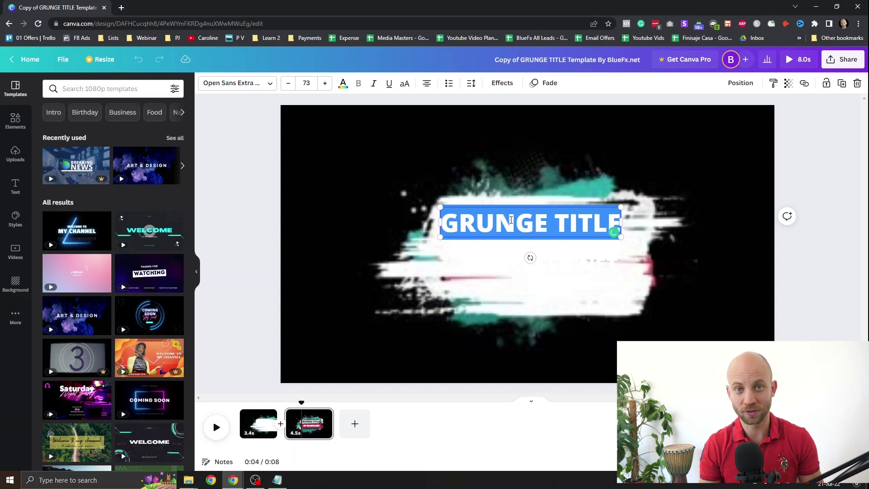
pyautogui.write('my text')
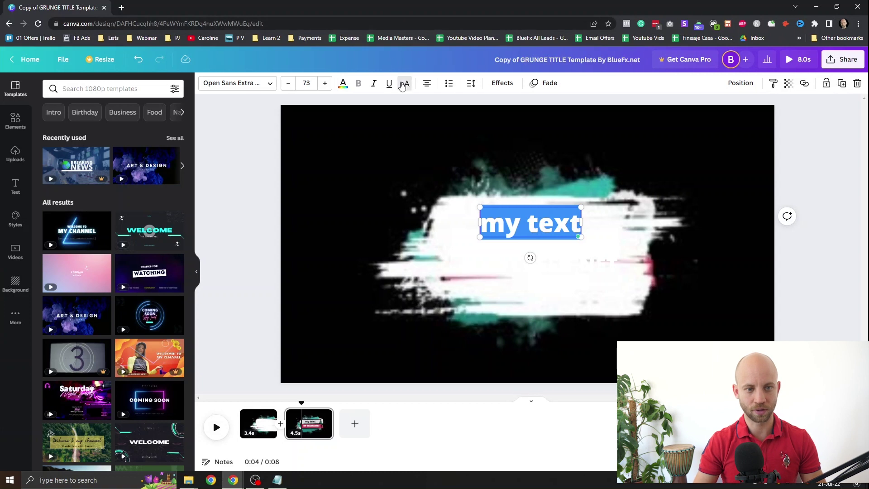
pyautogui.click(403, 85)
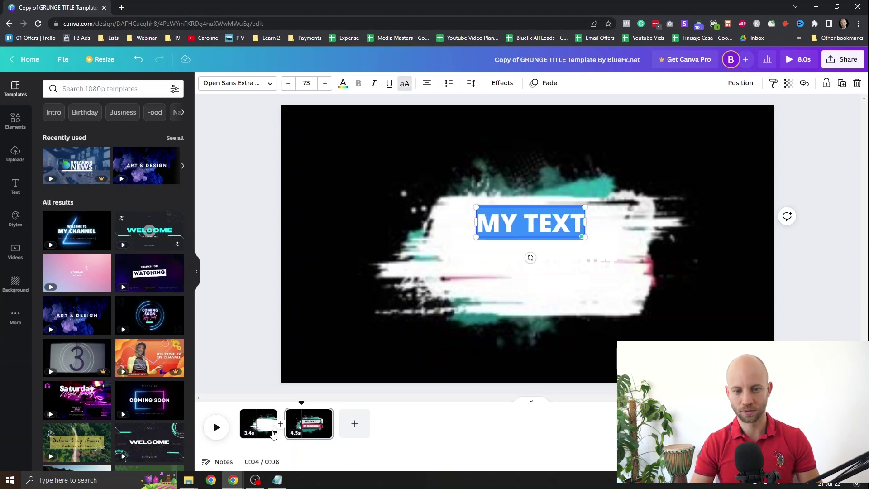
# Change the banner wording BY BLUEFX.NET to uppercase YOUR WEBSITE and replay the animation from the start
pyautogui.click(258, 423)
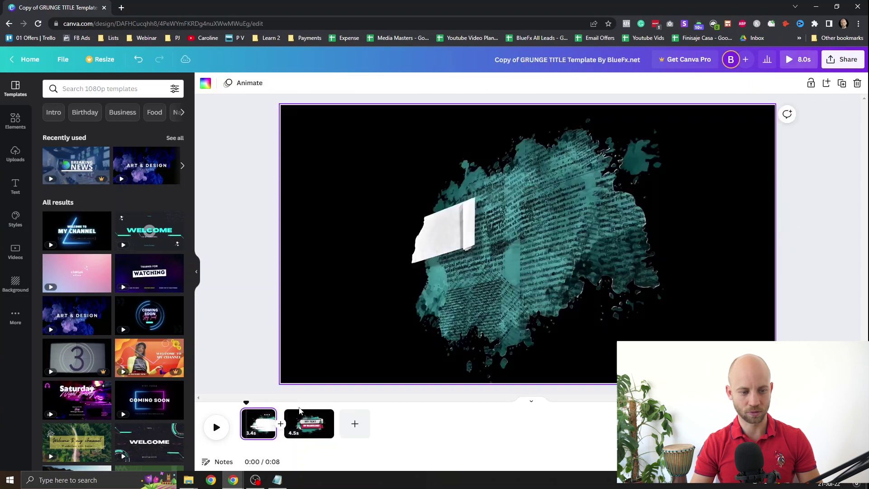
pyautogui.click(301, 403)
pyautogui.moveTo(301, 403)
pyautogui.mouseDown()
pyautogui.moveTo(288, 402)
pyautogui.moveTo(304, 403)
pyautogui.mouseUp()
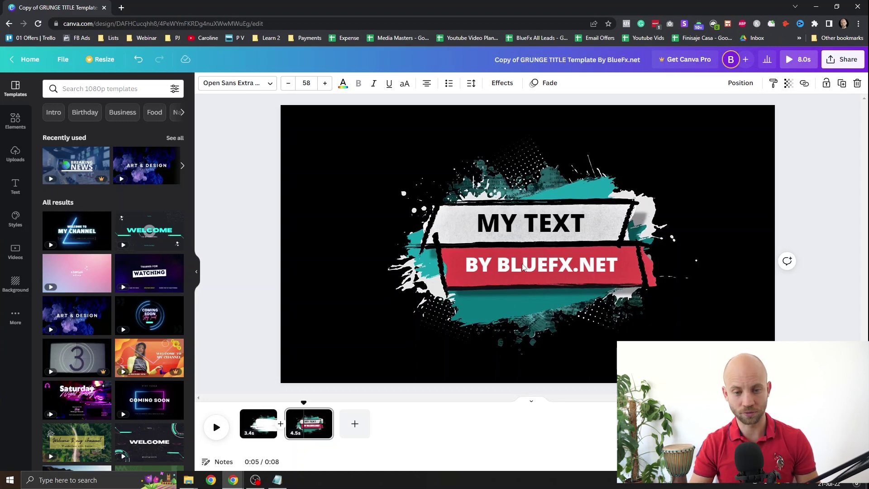
pyautogui.click(486, 270)
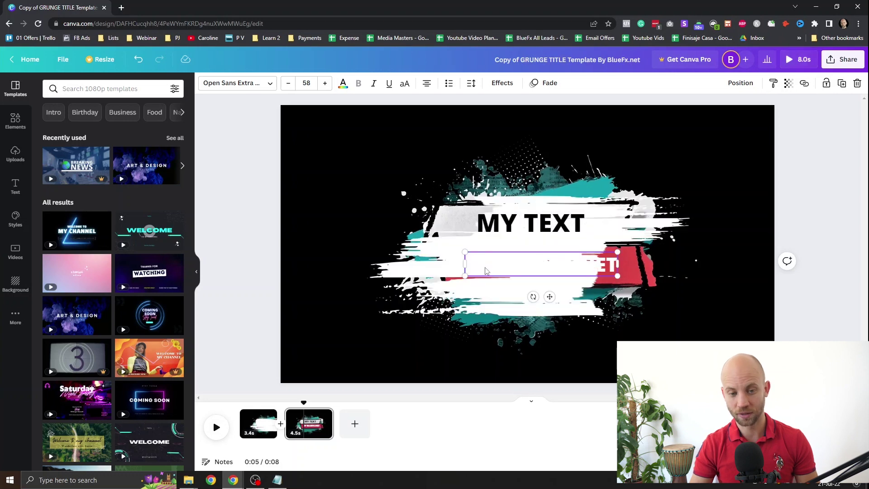
pyautogui.doubleClick(599, 267)
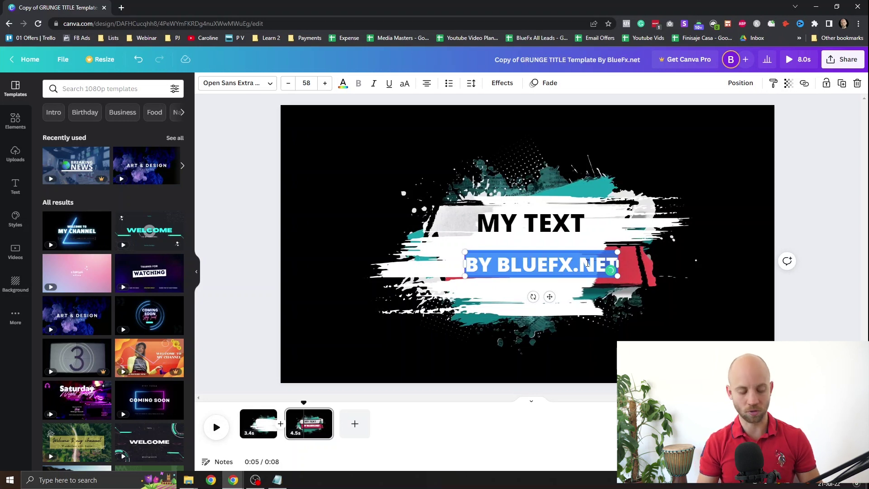
pyautogui.hotkey('ctrl', 'z')
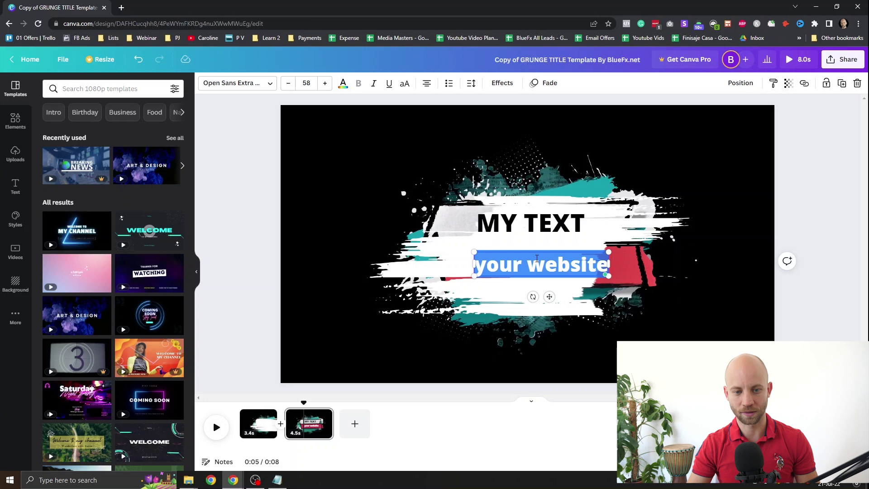
pyautogui.click(405, 85)
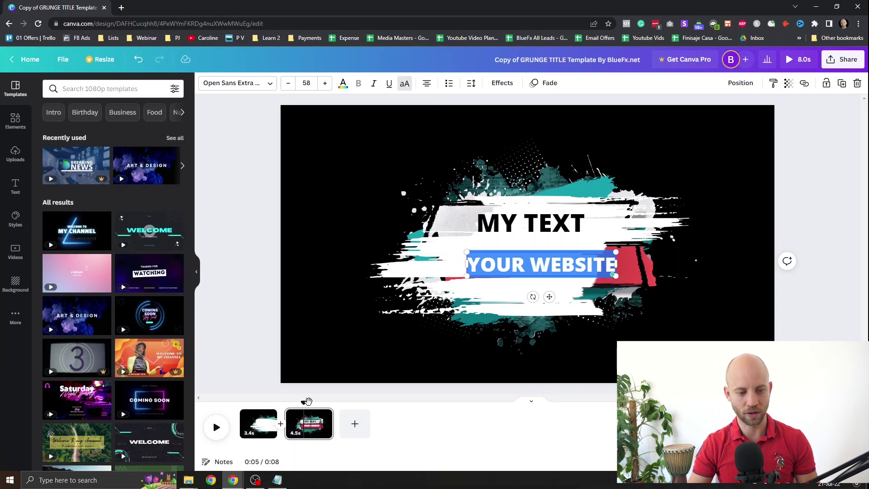
pyautogui.moveTo(304, 402); pyautogui.dragTo(242, 409)
pyautogui.click(216, 430)
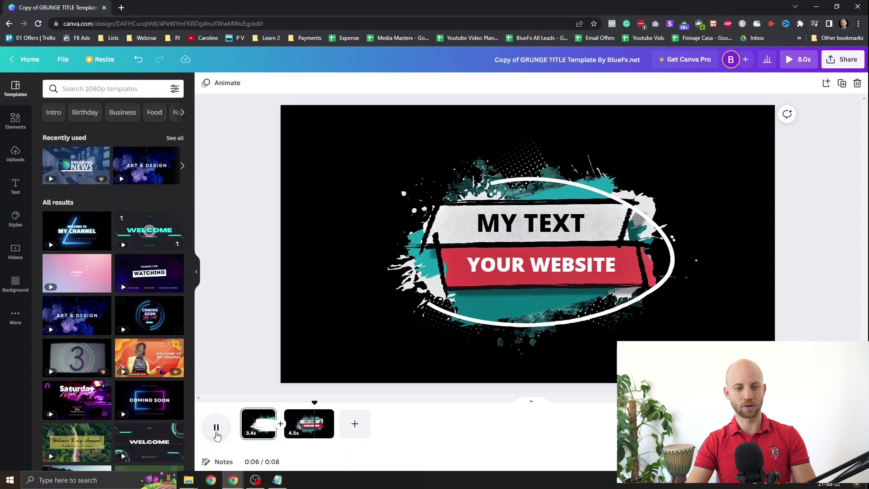
# Upload the BlueFx logo, place it in the red banner under MY TEXT, and remove YOUR WEBSITE
pyautogui.click(216, 427)
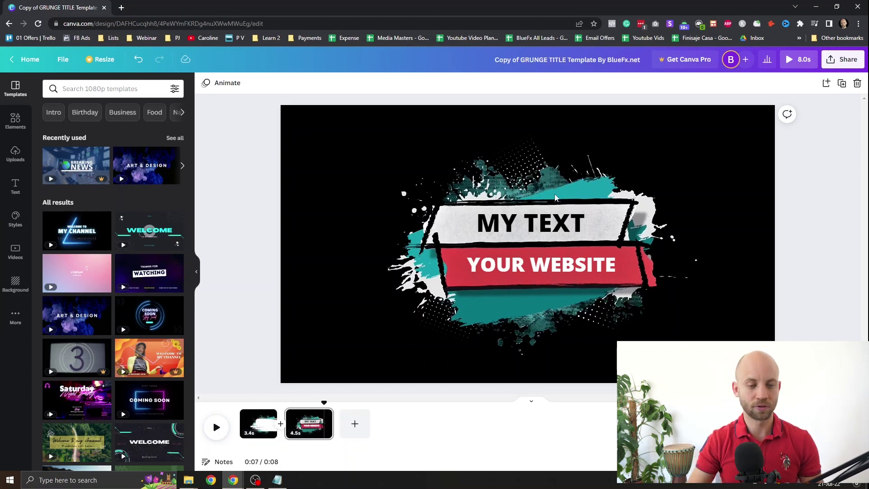
pyautogui.click(519, 232)
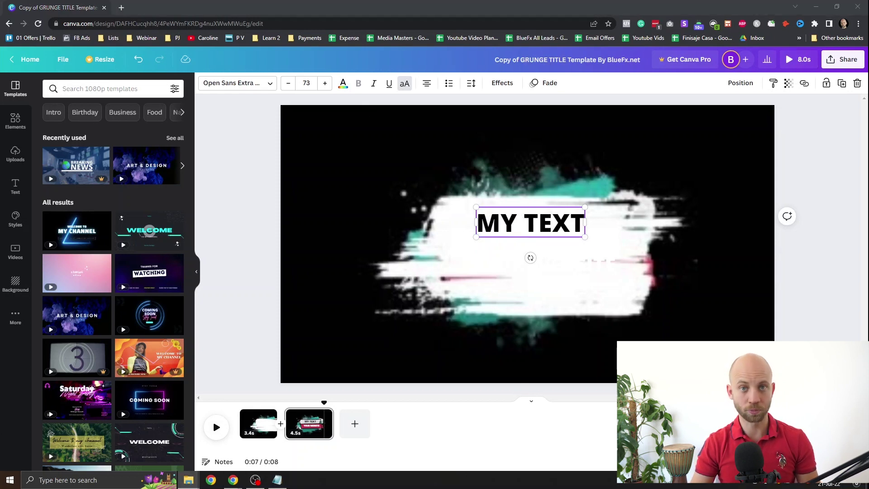
pyautogui.moveTo(0, 317); pyautogui.dragTo(118, 208)
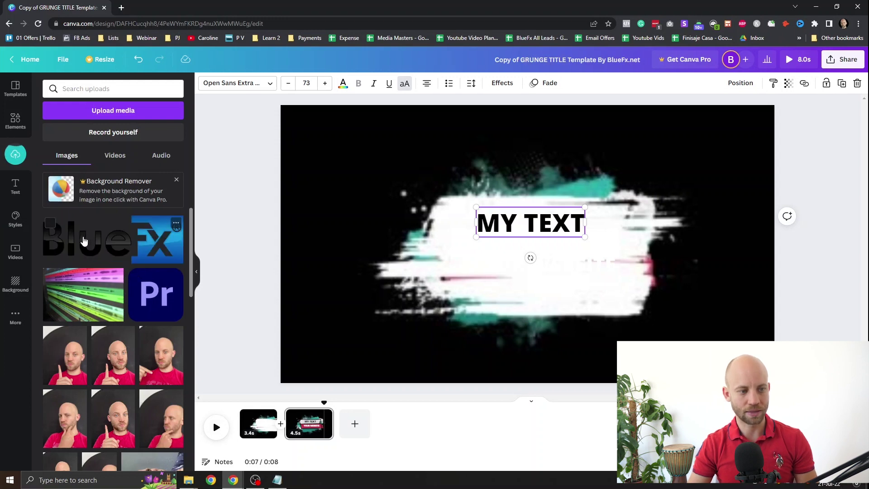
pyautogui.moveTo(76, 242); pyautogui.dragTo(629, 314)
pyautogui.moveTo(684, 312); pyautogui.dragTo(518, 264)
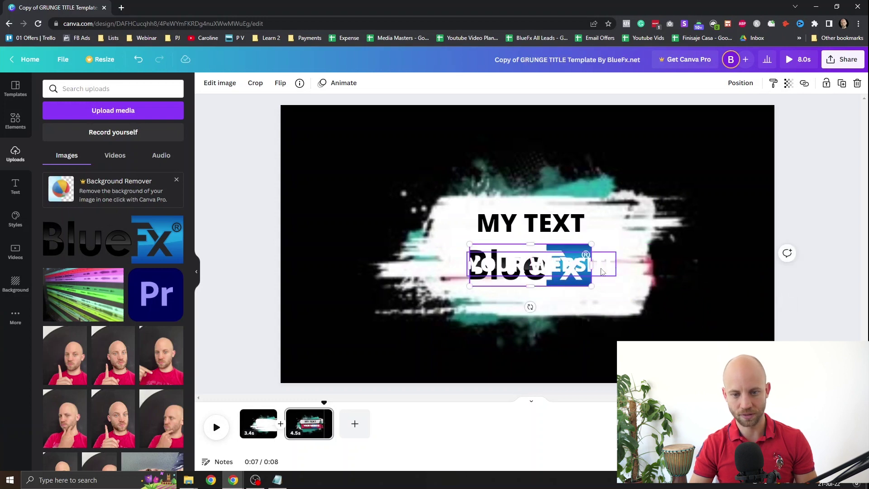
pyautogui.click(602, 271)
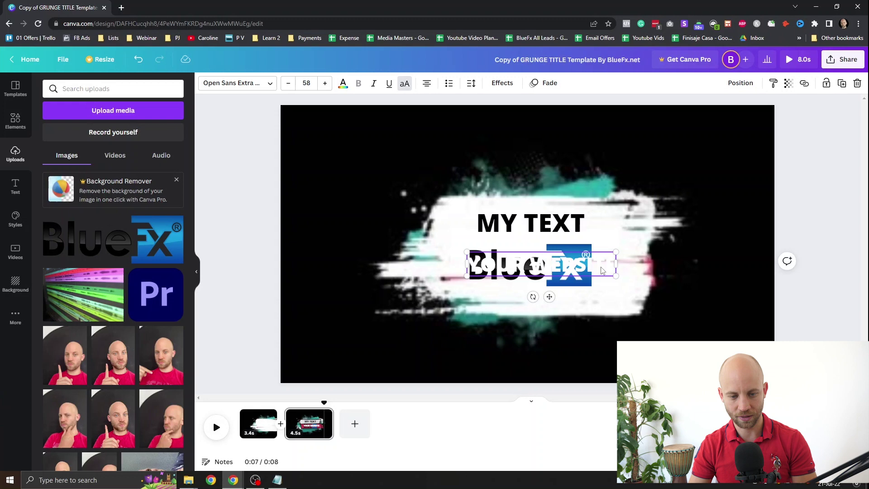
pyautogui.press('Delete')
pyautogui.click(568, 267)
pyautogui.moveTo(569, 260); pyautogui.dragTo(540, 274)
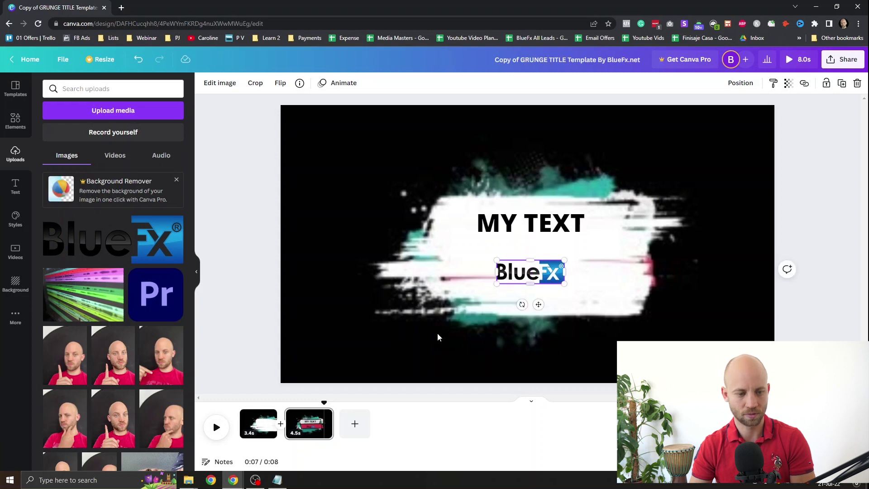
# Pause on the second page, shift the BlueFx logo slightly up, and replay from the first page
pyautogui.moveTo(324, 401); pyautogui.dragTo(261, 402)
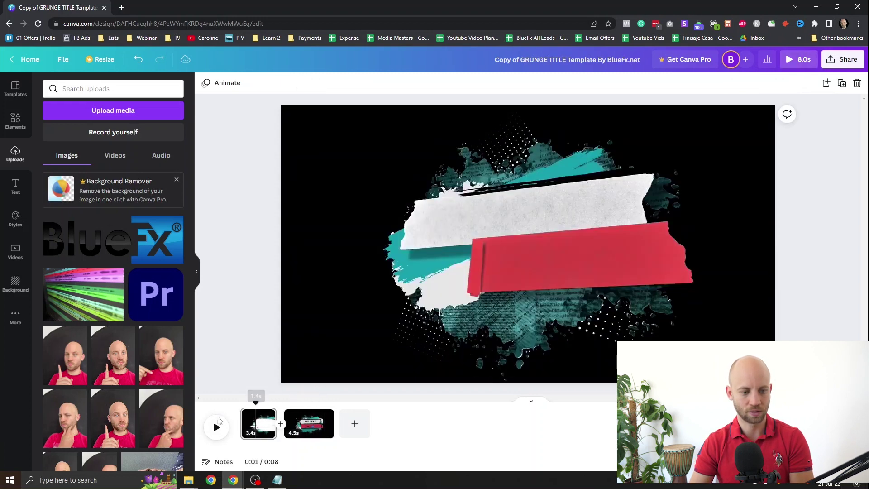
pyautogui.click(217, 425)
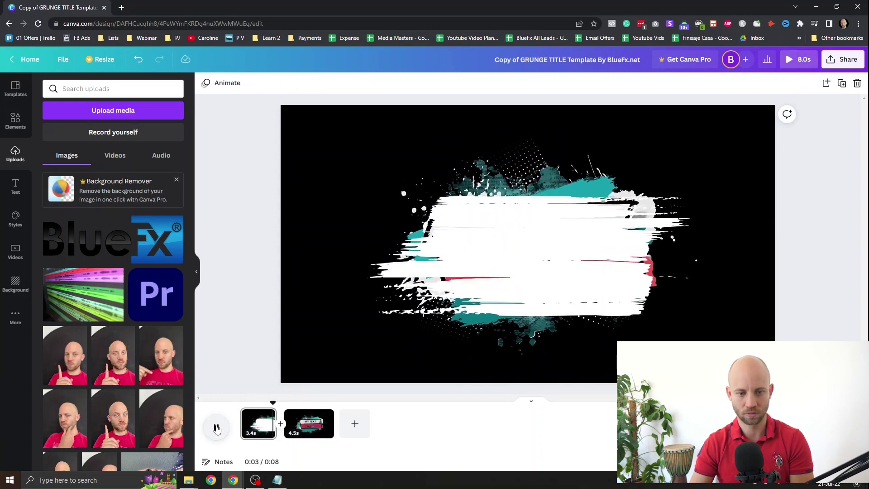
pyautogui.click(542, 268)
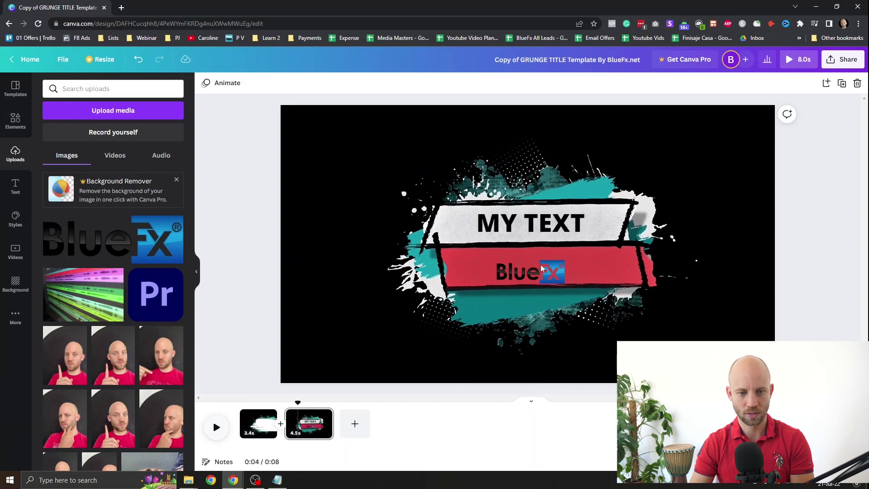
pyautogui.click(538, 275)
pyautogui.moveTo(537, 277); pyautogui.dragTo(537, 270)
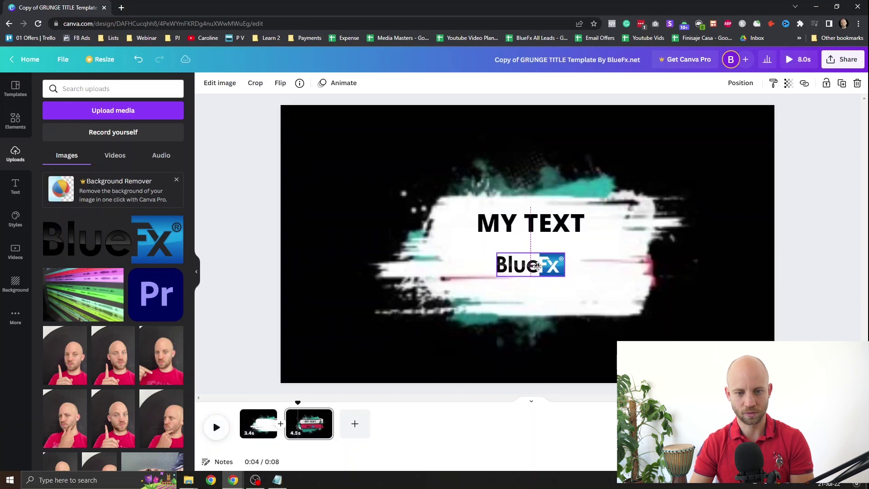
pyautogui.moveTo(299, 401); pyautogui.dragTo(254, 396)
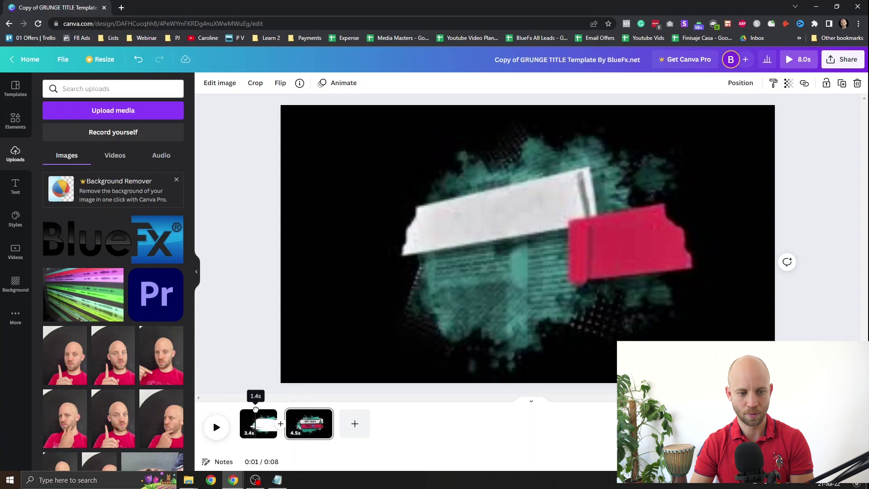
pyautogui.click(216, 427)
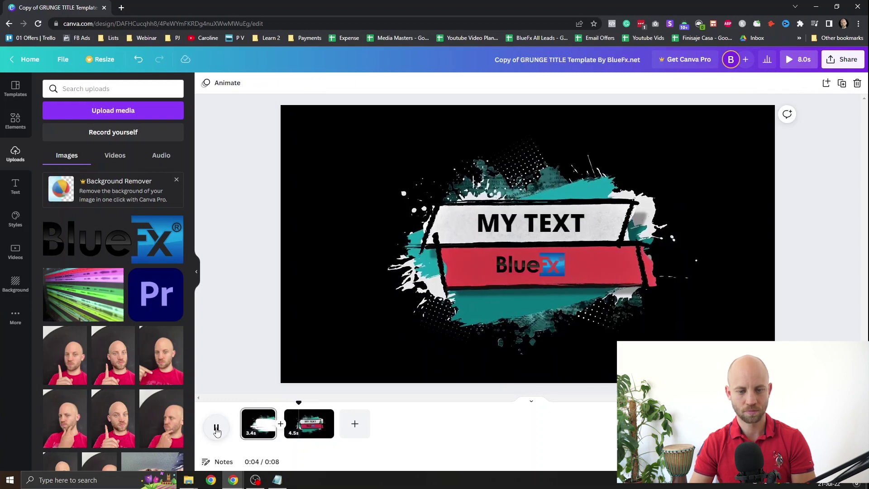
# Stop the preview and download the design as an MP4 video covering all pages
pyautogui.click(216, 428)
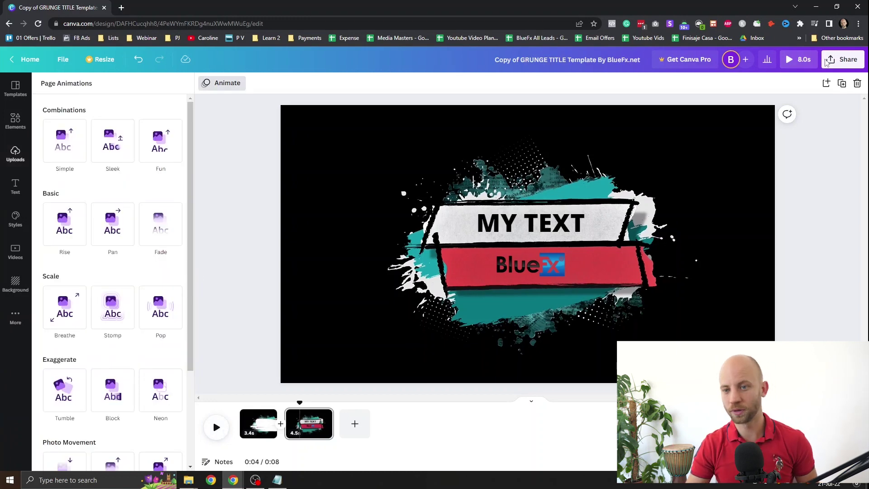
pyautogui.click(845, 62)
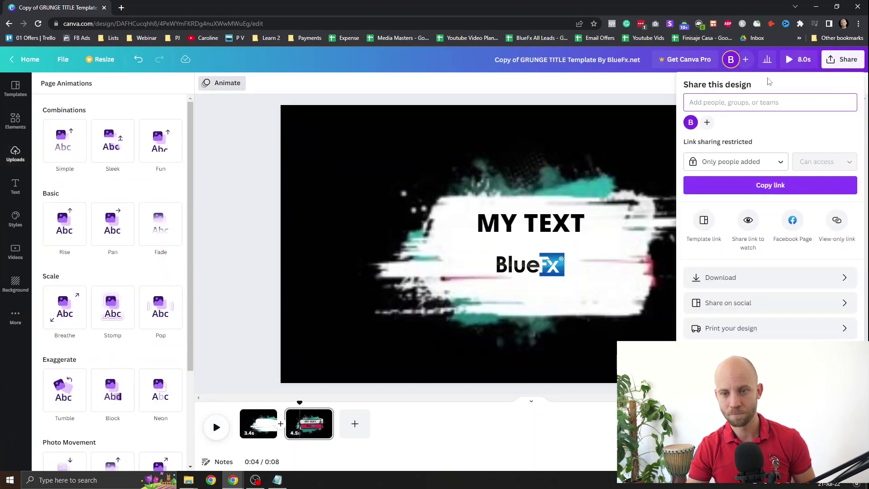
pyautogui.click(730, 280)
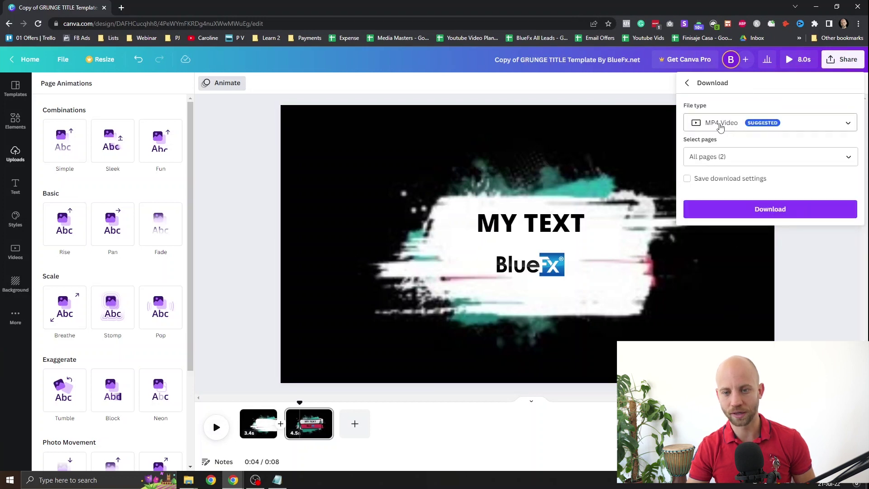
pyautogui.click(770, 209)
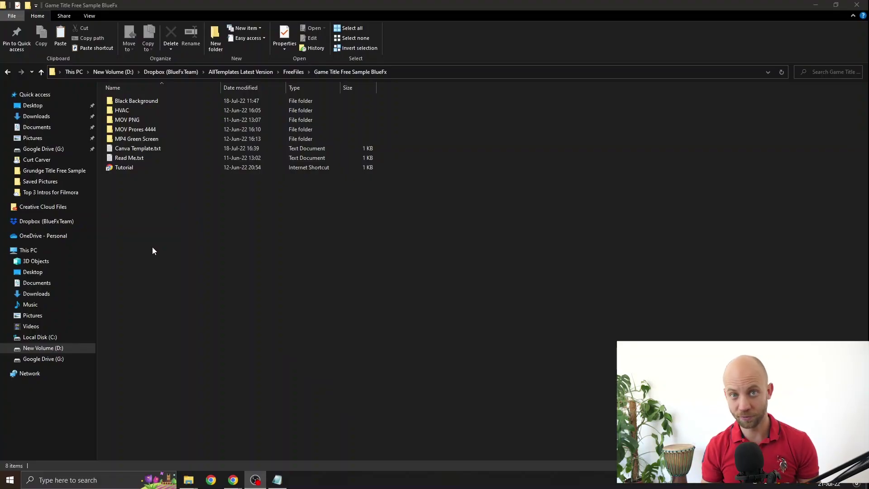
# Open Canva Template.txt in Notepad and copy the Canva template URL from it
pyautogui.doubleClick(127, 154)
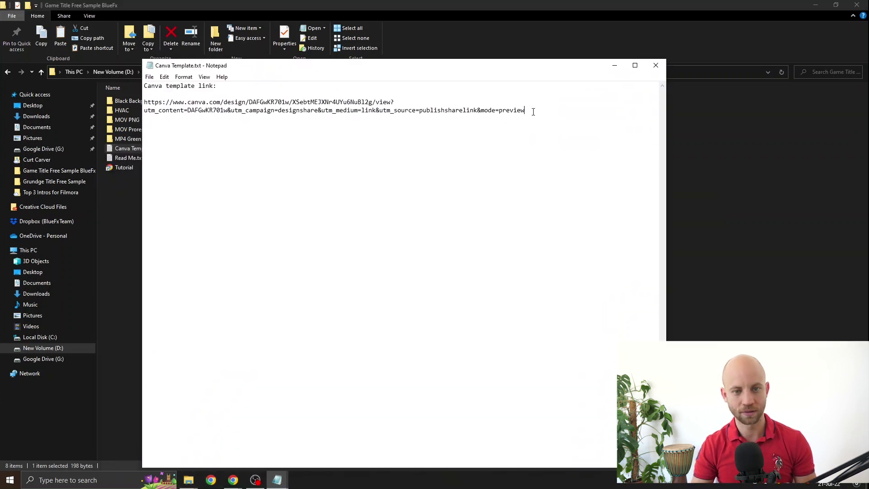
pyautogui.moveTo(533, 112); pyautogui.dragTo(89, 92)
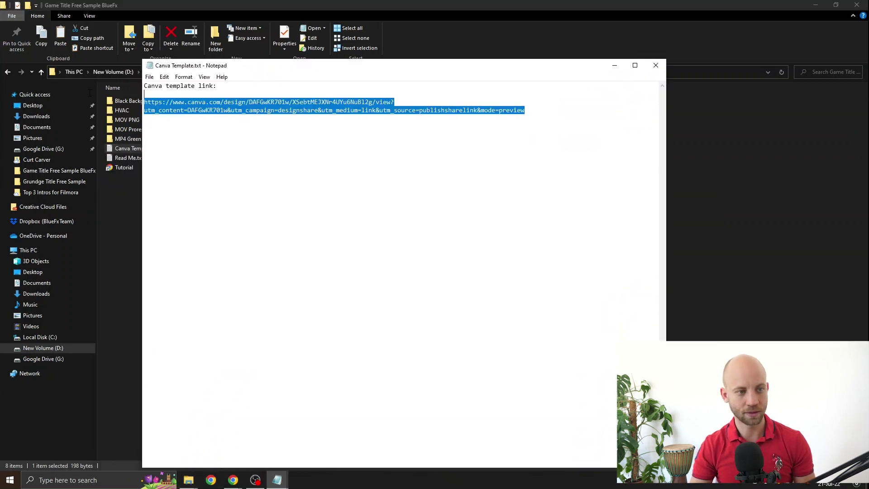
pyautogui.rightClick(167, 106)
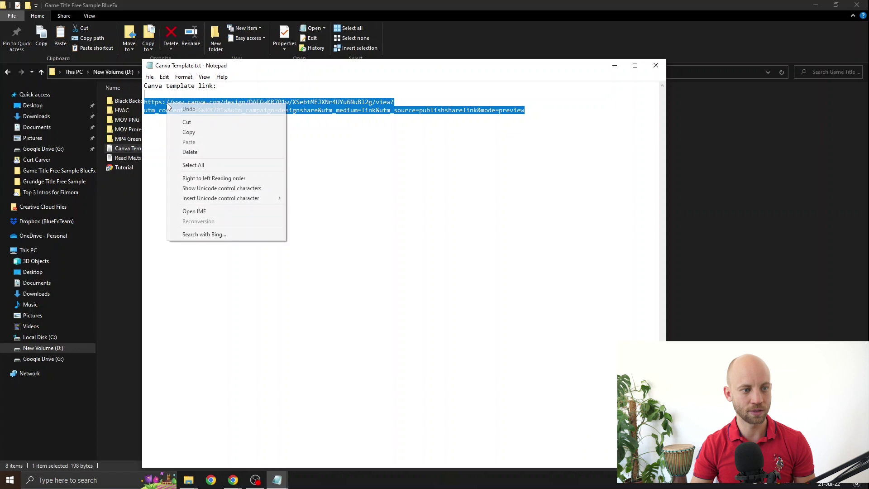
pyautogui.click(189, 133)
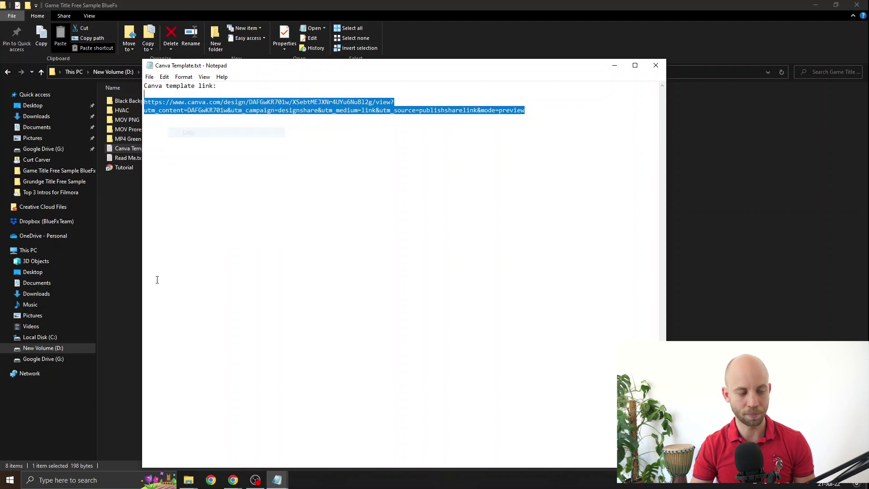
# Load the Game Title Free Template link in Chrome and create an editable copy with Use template
pyautogui.click(212, 480)
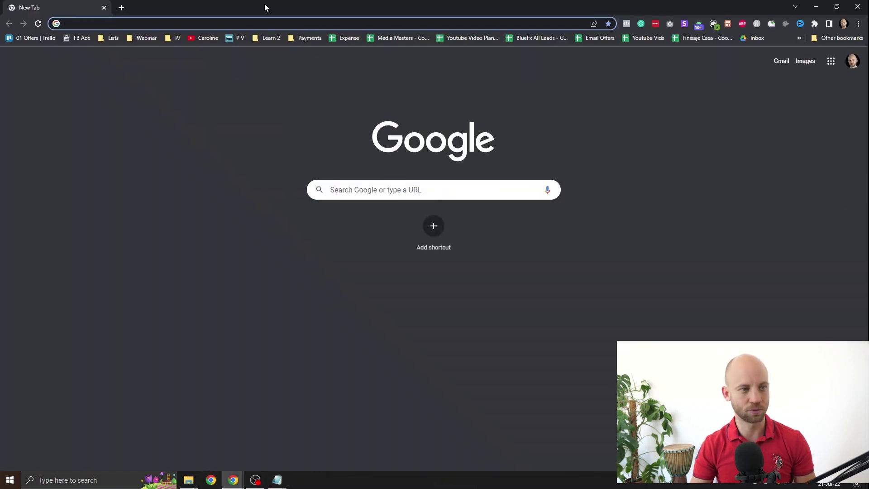
pyautogui.hotkey('ctrl', 'v')
pyautogui.press('Return')
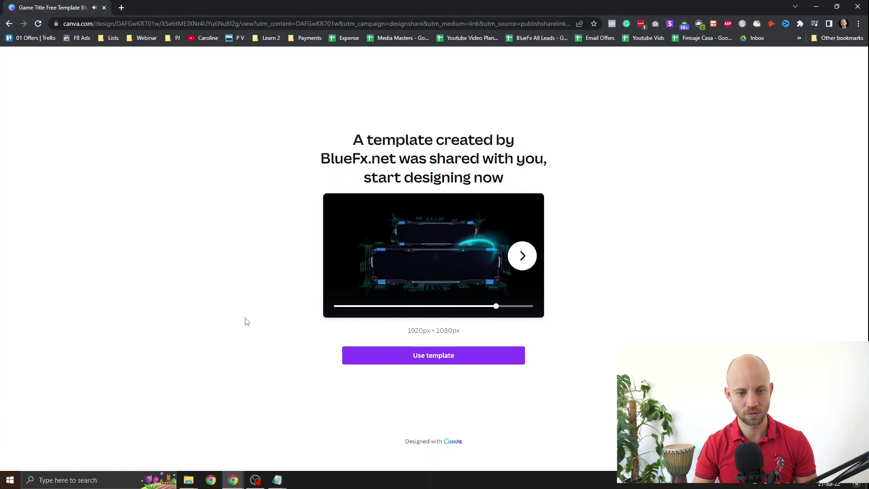
pyautogui.press('XF86AudioLowerVolume')
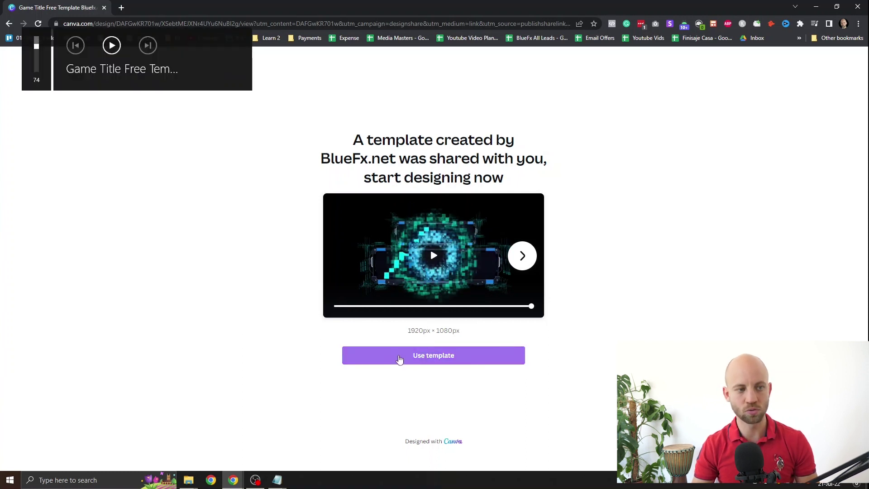
pyautogui.click(399, 359)
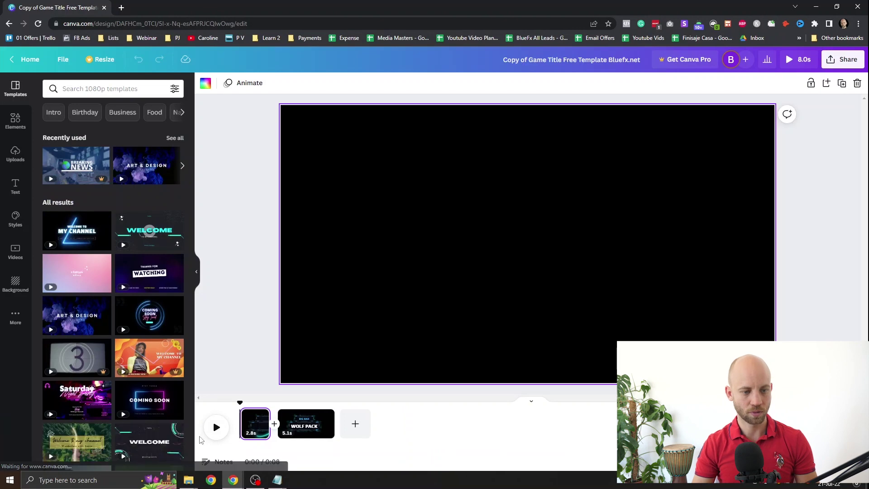
# Play the copied template's preview, then move the playhead to the BIG BAD WOLF PACK page
pyautogui.press('XF86AudioLowerVolume')
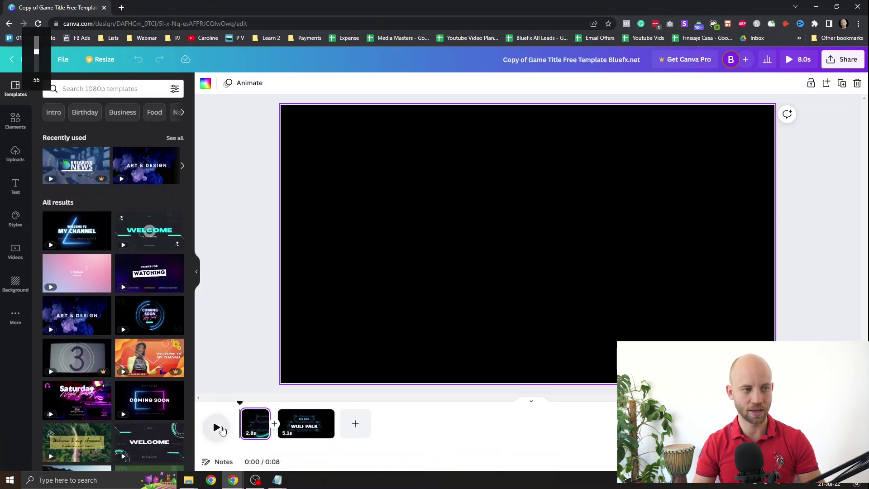
pyautogui.click(218, 428)
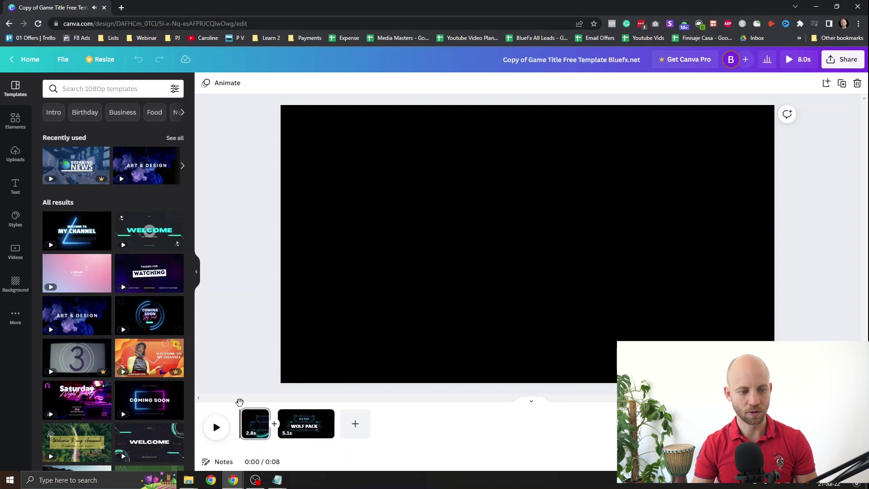
pyautogui.moveTo(239, 401); pyautogui.dragTo(292, 404)
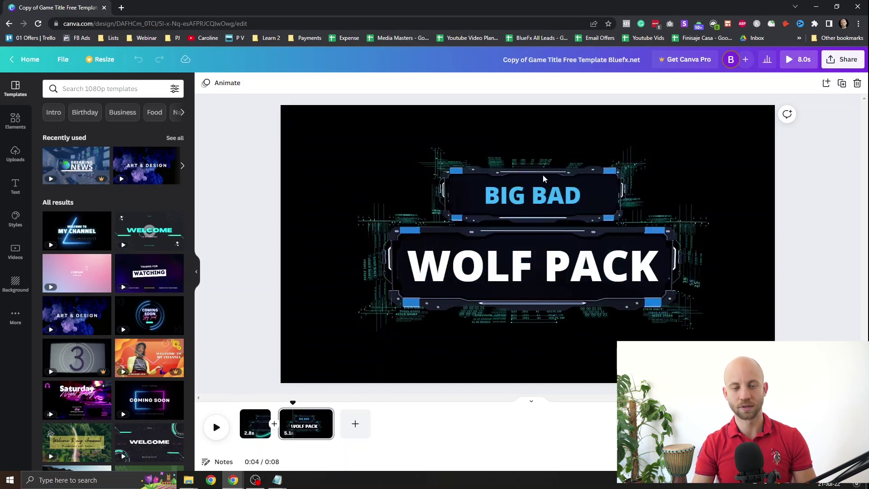
# Replace the BIG BAD text on the second page with 'YOUR TITLE'
pyautogui.click(530, 203)
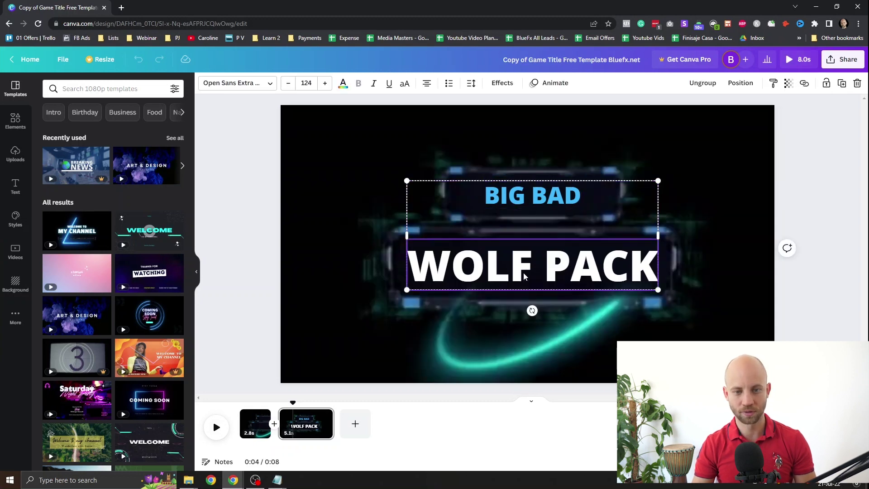
pyautogui.doubleClick(523, 274)
pyautogui.doubleClick(529, 204)
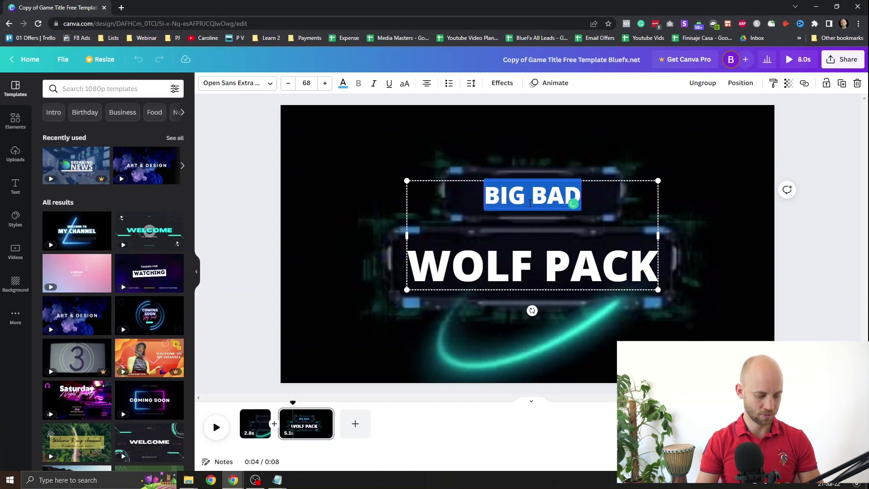
pyautogui.write('YOU')
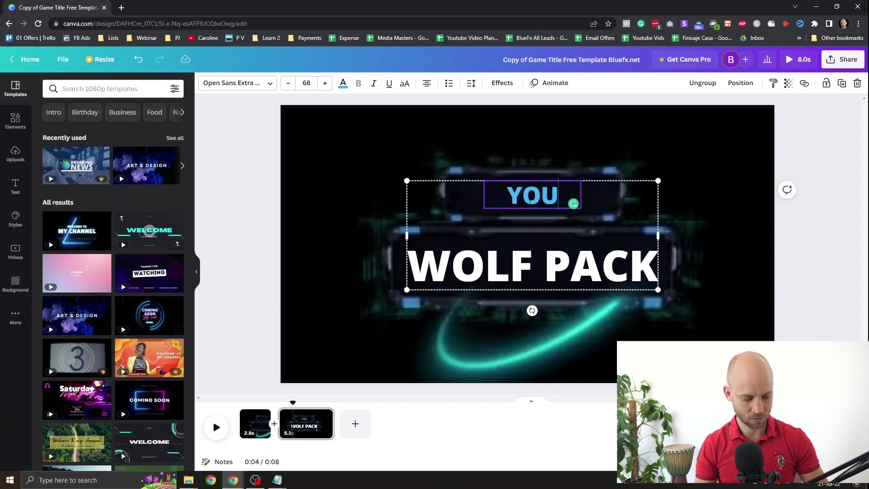
pyautogui.write('R TITL')
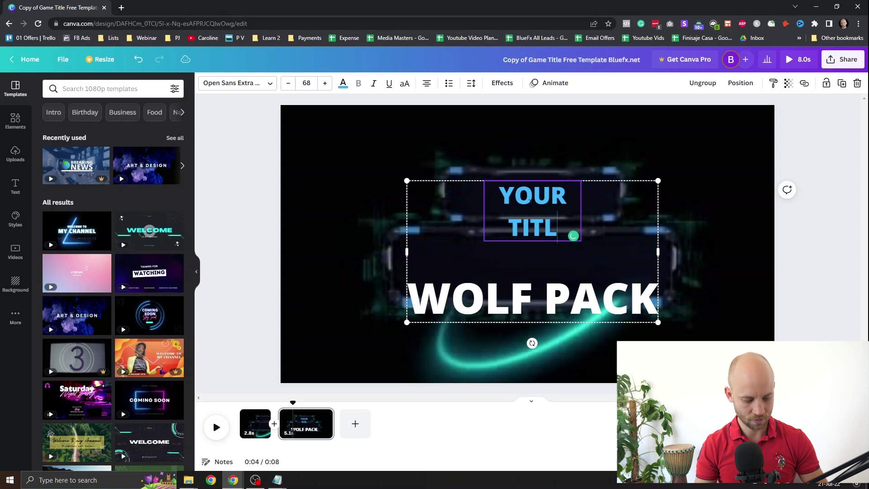
pyautogui.write('E')
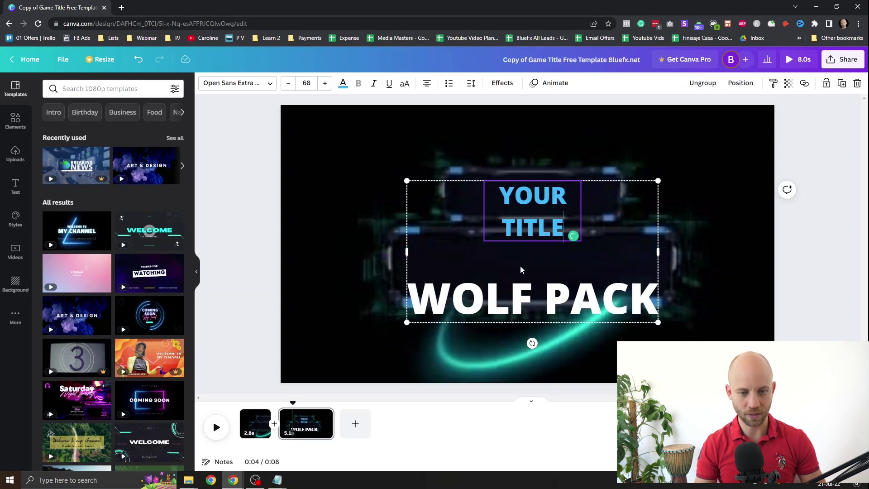
# Set YOUR TITLE to font size 47 so it fits on one line above WOLF PACK
pyautogui.tripleClick(549, 216)
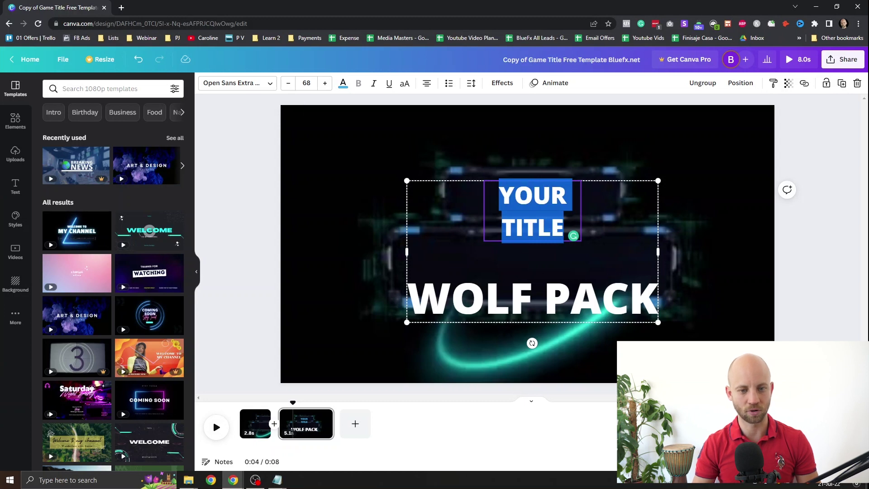
pyautogui.click(287, 84)
pyautogui.click(287, 84)
pyautogui.click(287, 84)
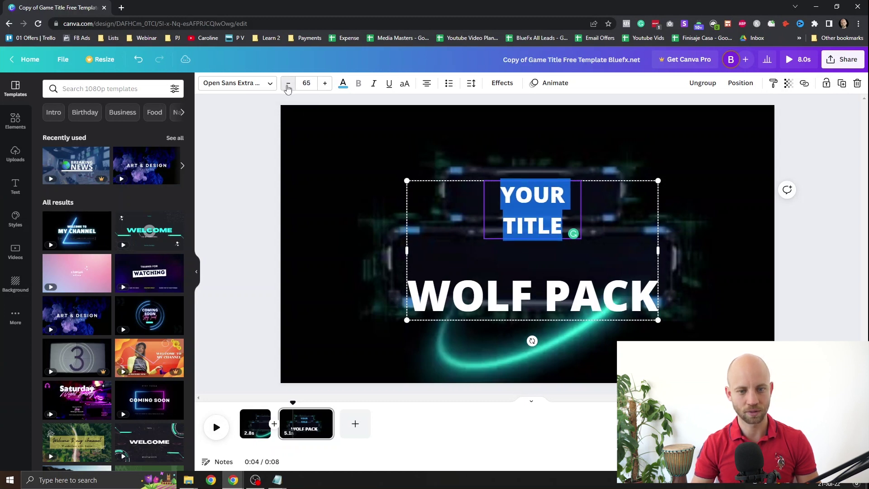
pyautogui.click(287, 84)
pyautogui.click(287, 84)
pyautogui.click(288, 84)
pyautogui.click(287, 84)
pyautogui.click(287, 84)
pyautogui.click(287, 84)
pyautogui.click(287, 84)
pyautogui.click(288, 85)
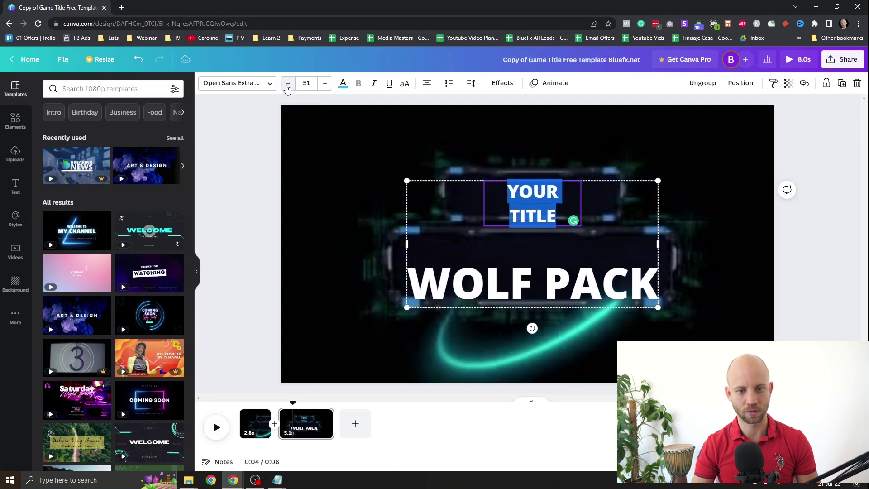
pyautogui.click(288, 84)
pyautogui.click(288, 85)
pyautogui.click(287, 86)
pyautogui.click(287, 85)
pyautogui.click(325, 84)
pyautogui.click(325, 85)
pyautogui.click(325, 84)
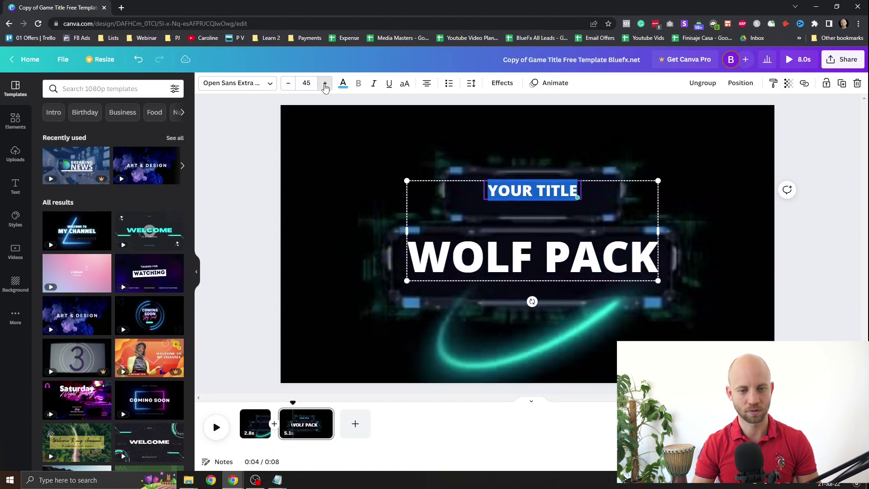
pyautogui.click(325, 84)
pyautogui.click(325, 84)
pyautogui.click(325, 84)
pyautogui.click(325, 85)
pyautogui.click(324, 84)
pyautogui.click(287, 85)
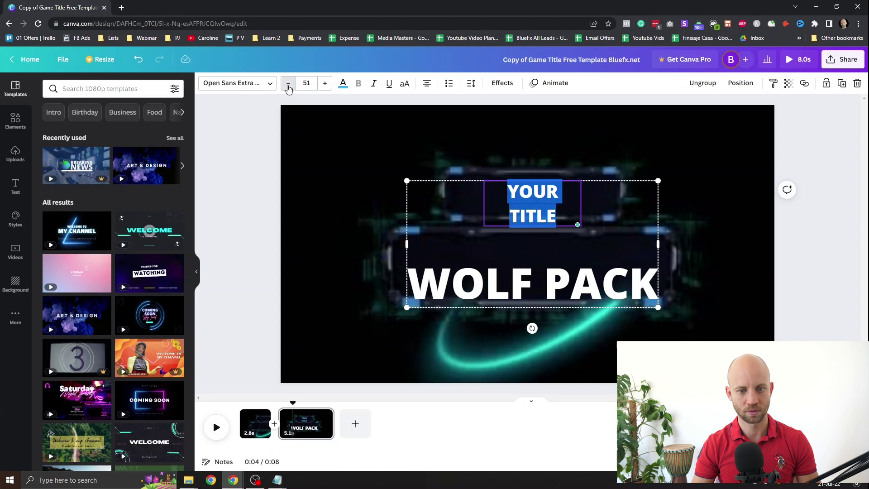
pyautogui.click(288, 85)
pyautogui.click(287, 85)
pyautogui.click(288, 85)
pyautogui.click(288, 85)
pyautogui.press('Escape')
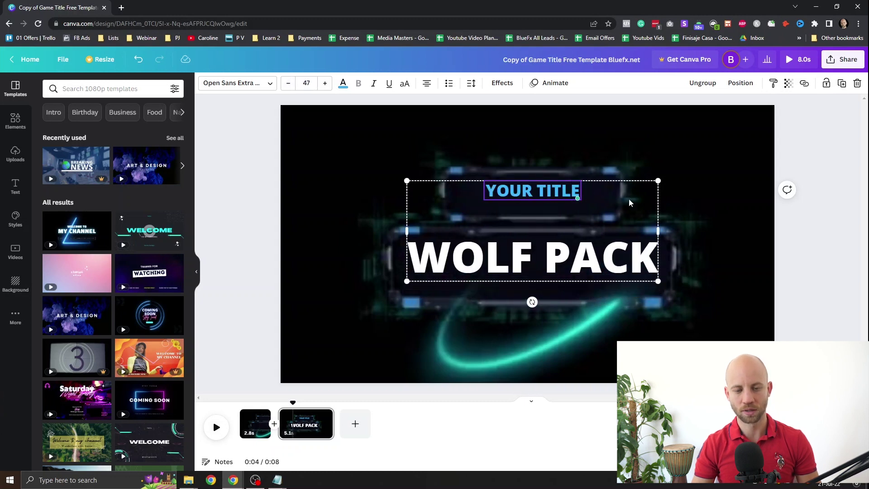
pyautogui.click(701, 188)
pyautogui.click(513, 199)
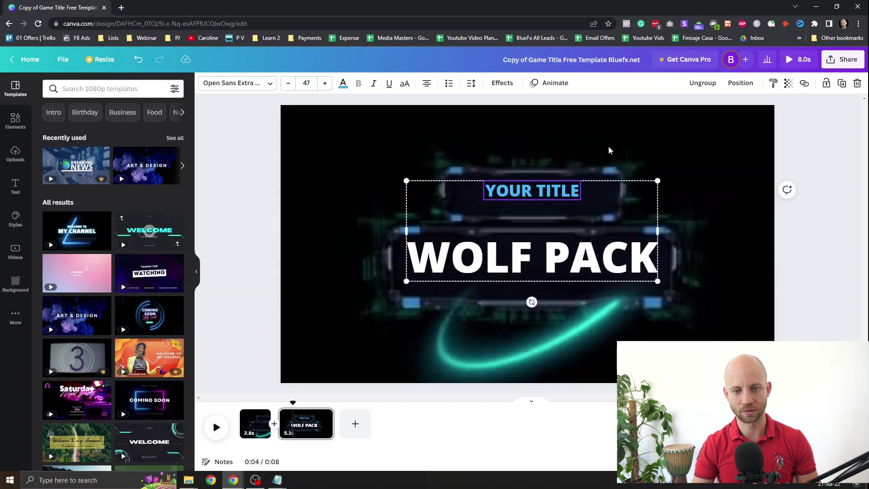
# Ungroup the YOUR TITLE and WOLF PACK title texts
pyautogui.click(625, 202)
pyautogui.rightClick(624, 194)
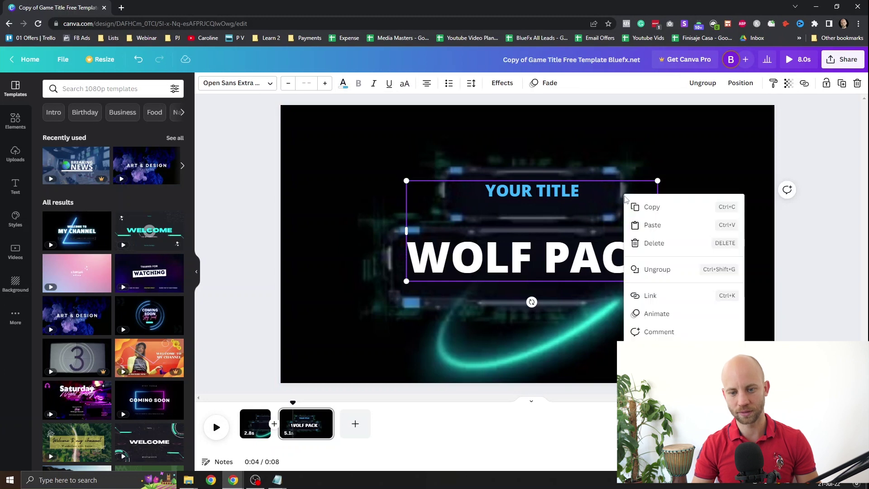
pyautogui.click(656, 270)
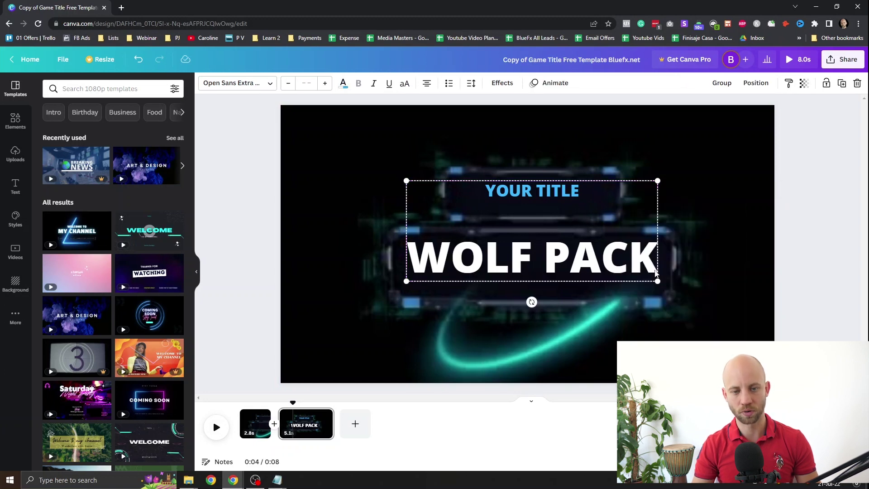
# Enlarge YOUR TITLE to about size 57.4 and centre it above the main title
pyautogui.click(564, 192)
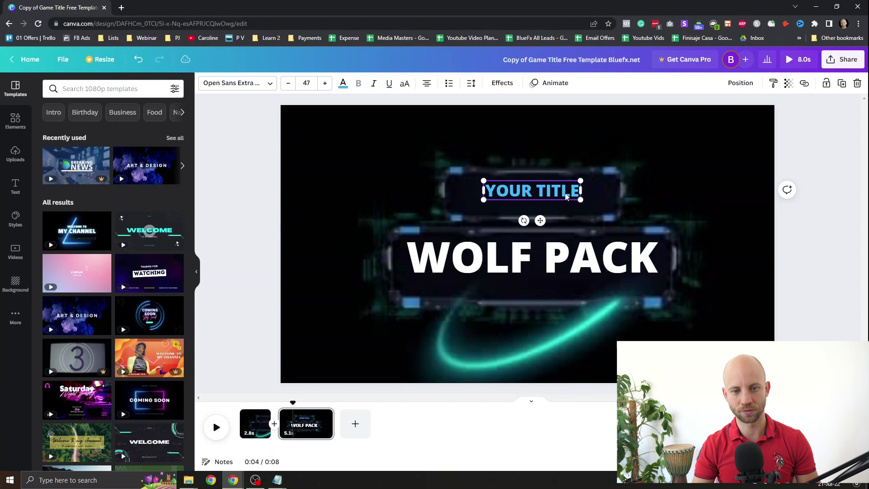
pyautogui.moveTo(580, 199); pyautogui.dragTo(597, 221)
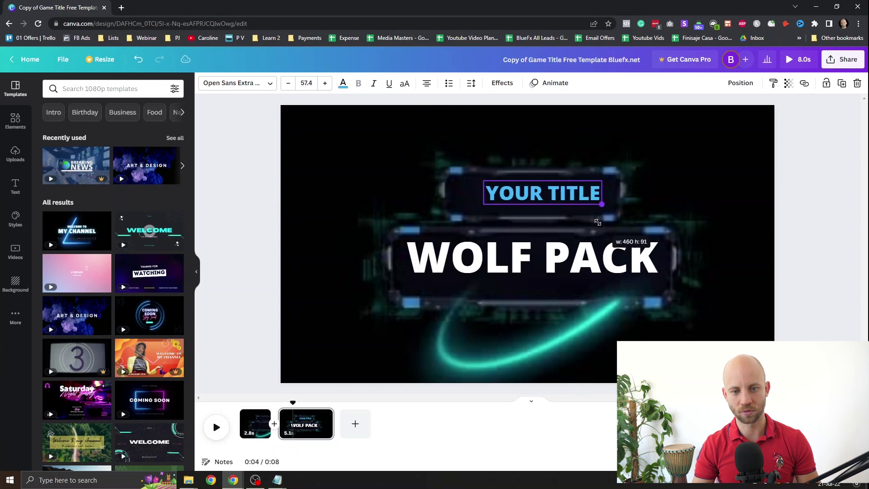
pyautogui.moveTo(533, 192); pyautogui.dragTo(523, 191)
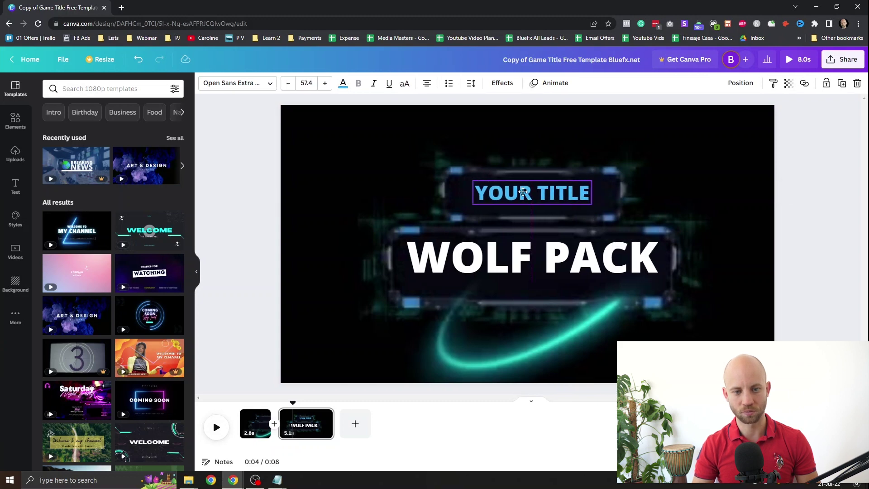
# Replace the WOLF PACK heading with 'MORE TITLES'
pyautogui.click(514, 268)
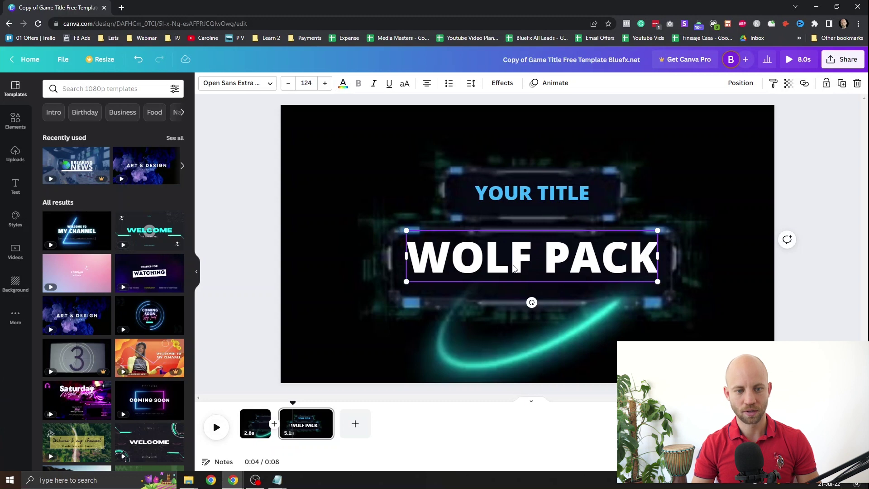
pyautogui.doubleClick(514, 267)
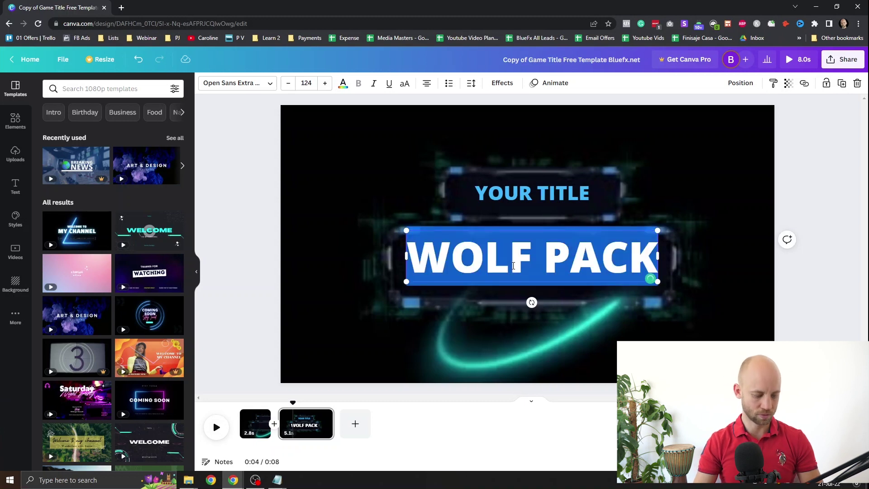
pyautogui.write('MOR')
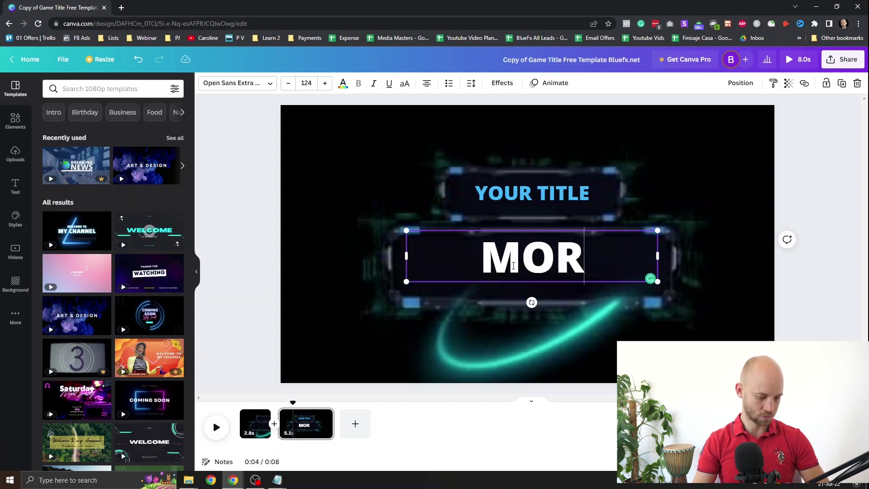
pyautogui.write('E TITLES')
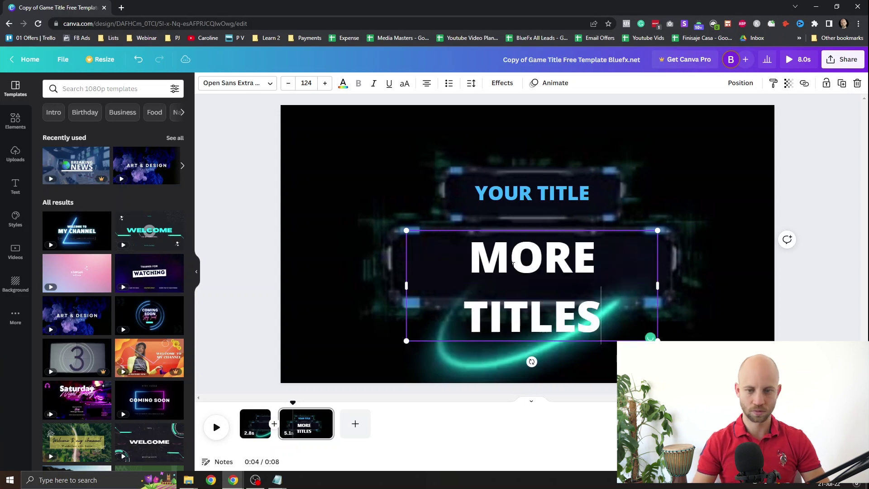
# Shrink MORE TITLES to font size 105 so it fits on one line
pyautogui.hotkey('ctrl', 'a')
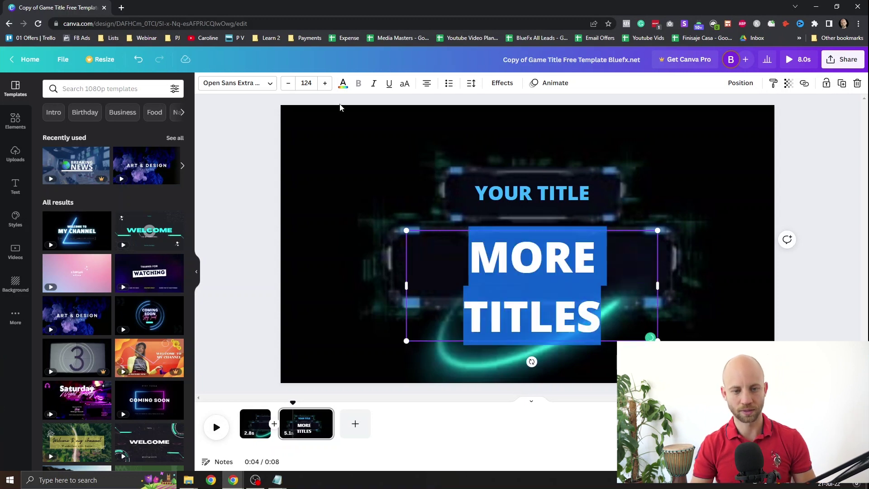
pyautogui.click(286, 84)
pyautogui.click(286, 84)
pyautogui.click(286, 85)
pyautogui.click(286, 84)
pyautogui.click(286, 84)
pyautogui.click(287, 85)
pyautogui.click(287, 84)
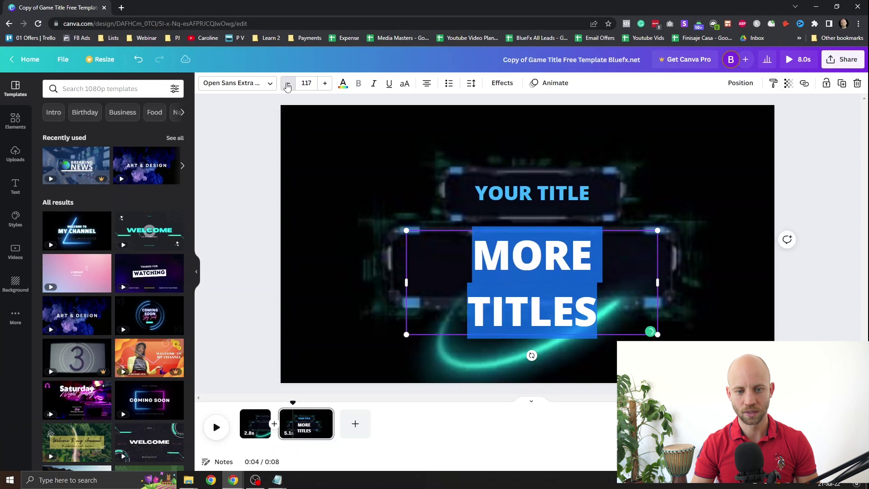
pyautogui.click(286, 84)
pyautogui.click(287, 84)
pyautogui.click(287, 84)
pyautogui.click(286, 84)
pyautogui.click(286, 85)
pyautogui.click(287, 84)
pyautogui.click(286, 85)
pyautogui.click(286, 84)
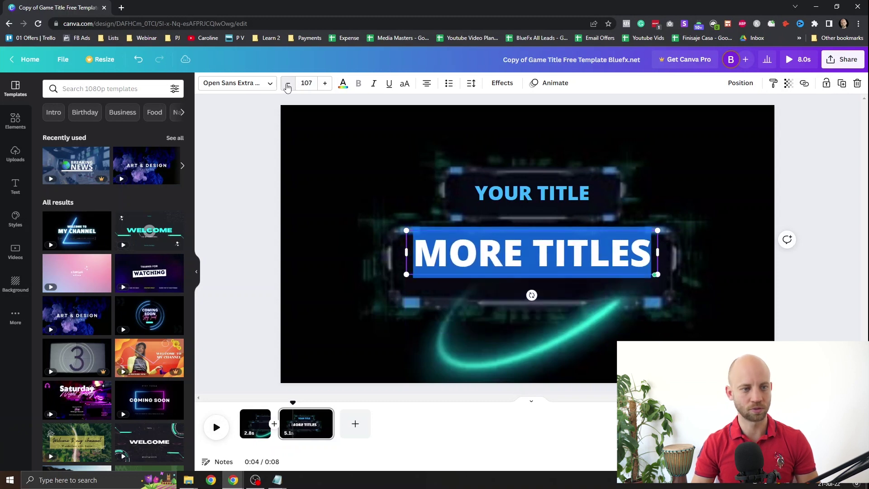
pyautogui.click(287, 84)
pyautogui.click(365, 239)
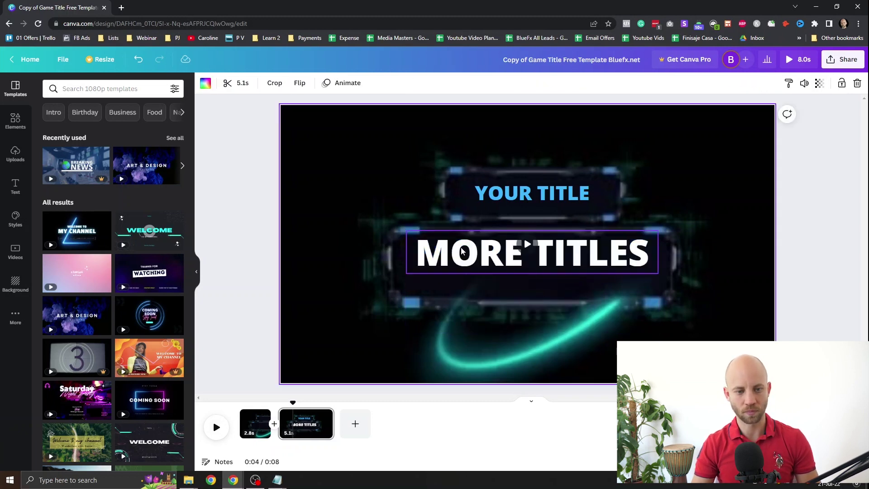
pyautogui.click(462, 252)
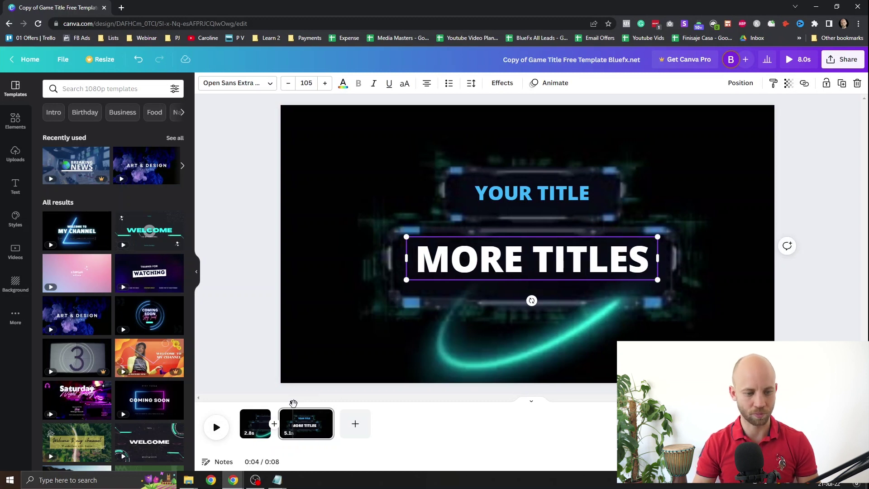
pyautogui.click(238, 398)
pyautogui.click(216, 427)
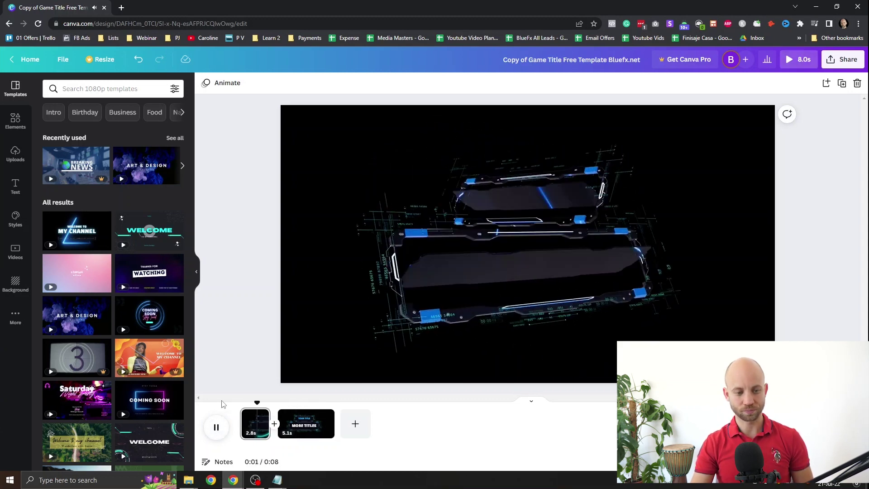
pyautogui.click(299, 399)
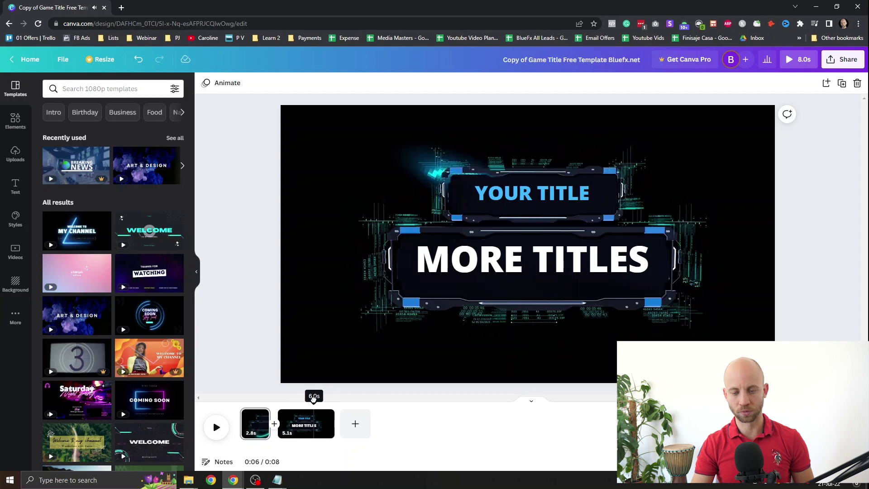
# Place the white BlueFx logo from Uploads on the second page and shrink it
pyautogui.click(307, 427)
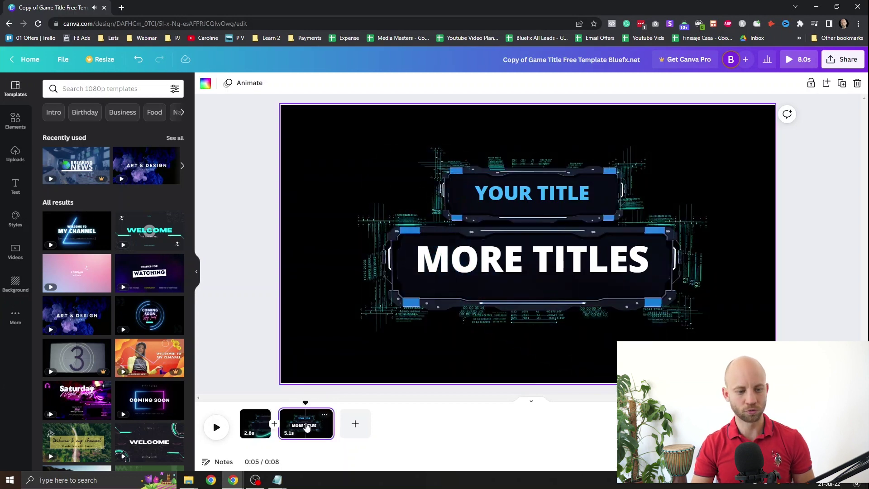
pyautogui.scroll(-5, 171, 241)
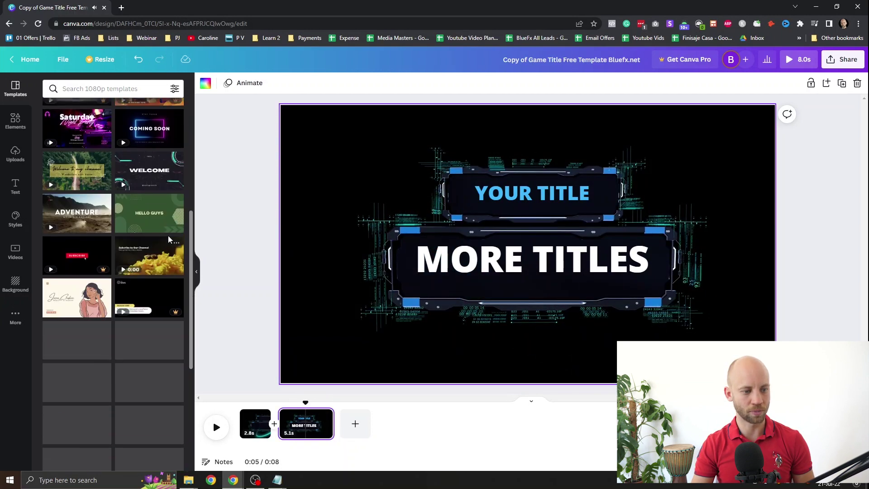
pyautogui.scroll(5, 171, 240)
pyautogui.click(16, 154)
pyautogui.moveTo(69, 301); pyautogui.dragTo(406, 182)
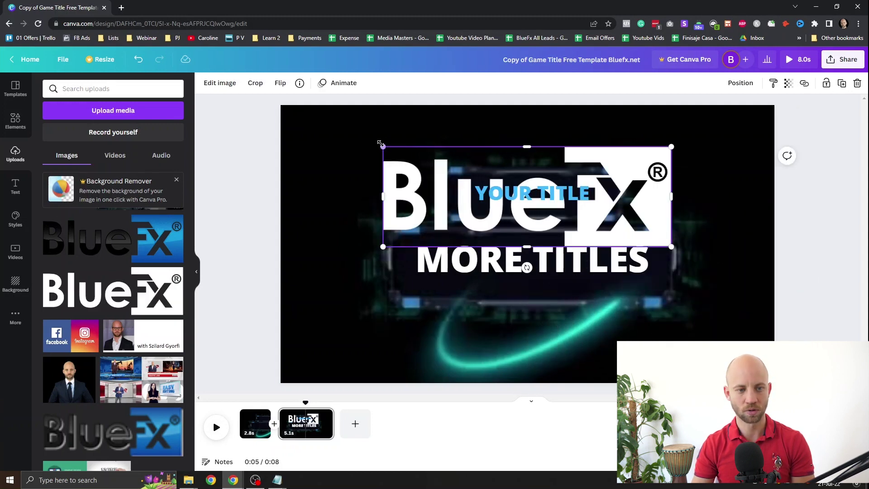
pyautogui.moveTo(380, 143); pyautogui.dragTo(566, 210)
pyautogui.moveTo(598, 234); pyautogui.dragTo(495, 181)
# Delete the YOUR TITLE text and nudge the logo up into the upper frame
pyautogui.click(510, 191)
pyautogui.press('Delete')
pyautogui.moveTo(541, 199); pyautogui.dragTo(541, 194)
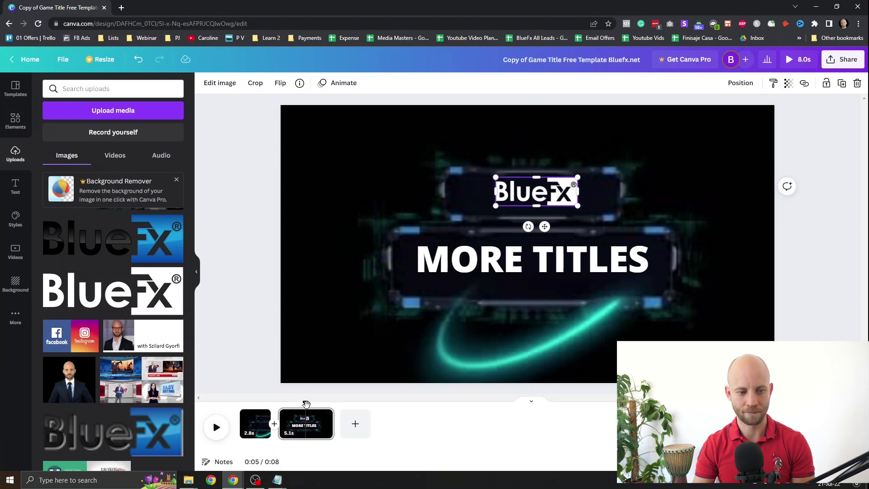
pyautogui.click(260, 402)
# Preview the title animation, then open the MP4 Video download settings from Share
pyautogui.click(217, 427)
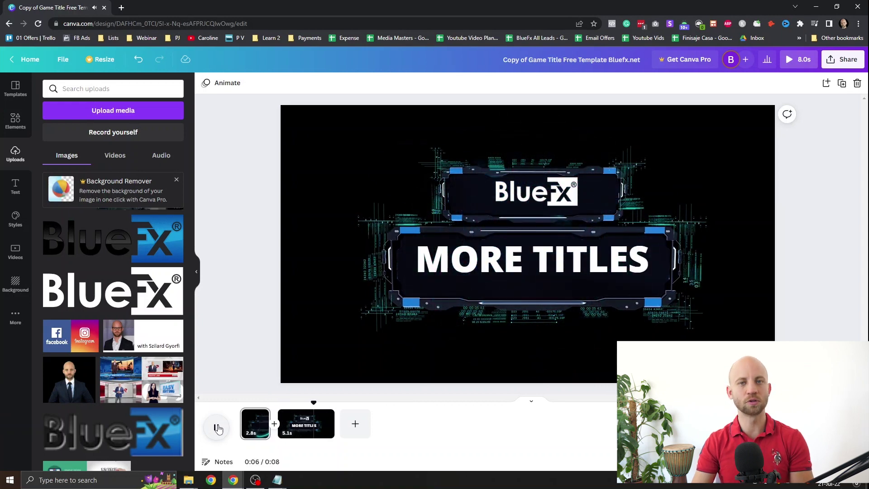
pyautogui.click(219, 430)
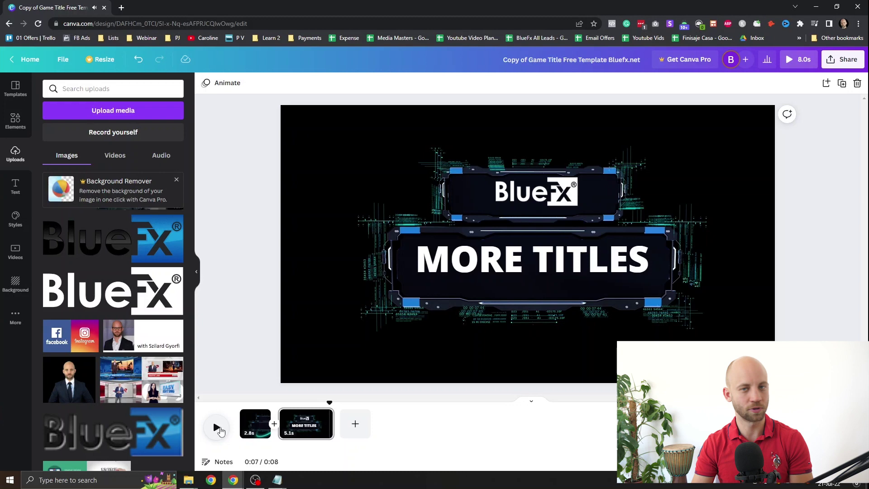
pyautogui.click(544, 267)
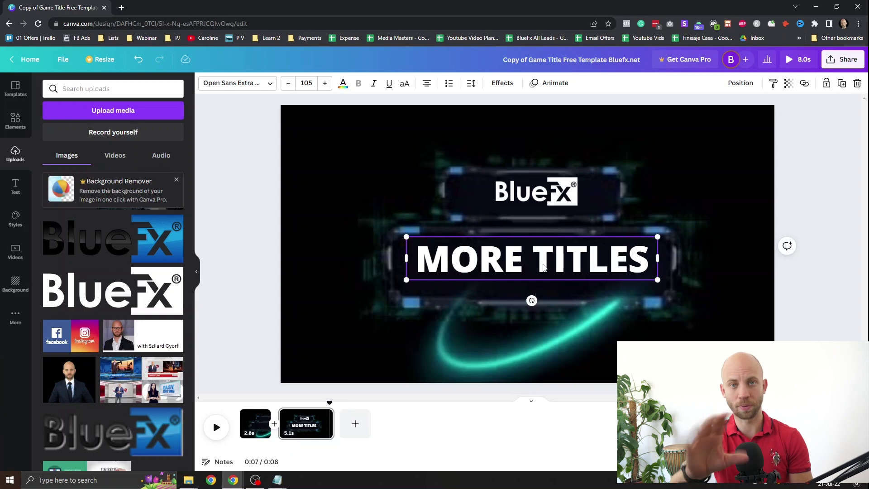
pyautogui.click(846, 65)
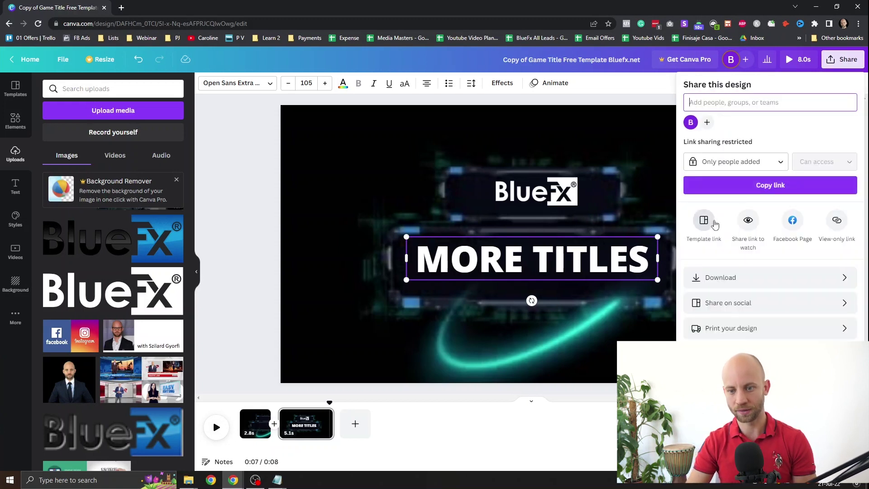
pyautogui.click(717, 276)
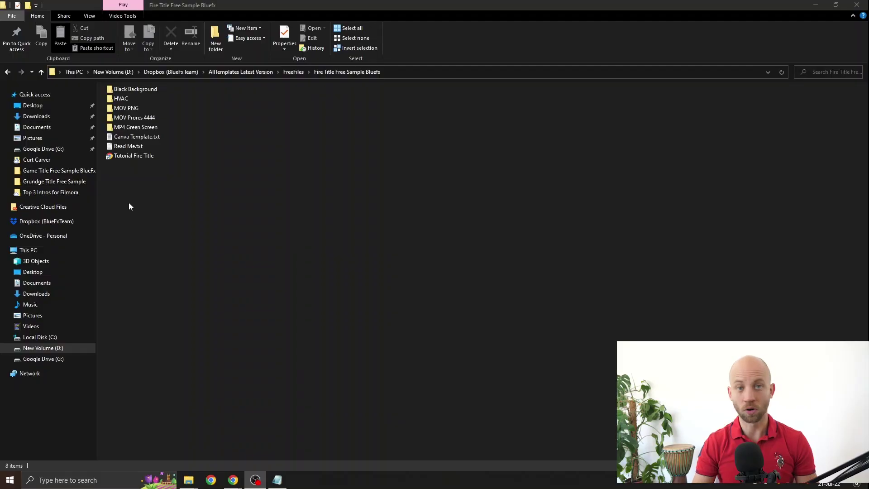
# Copy the template link from Canva Template.txt and start a new Chrome window
pyautogui.doubleClick(131, 137)
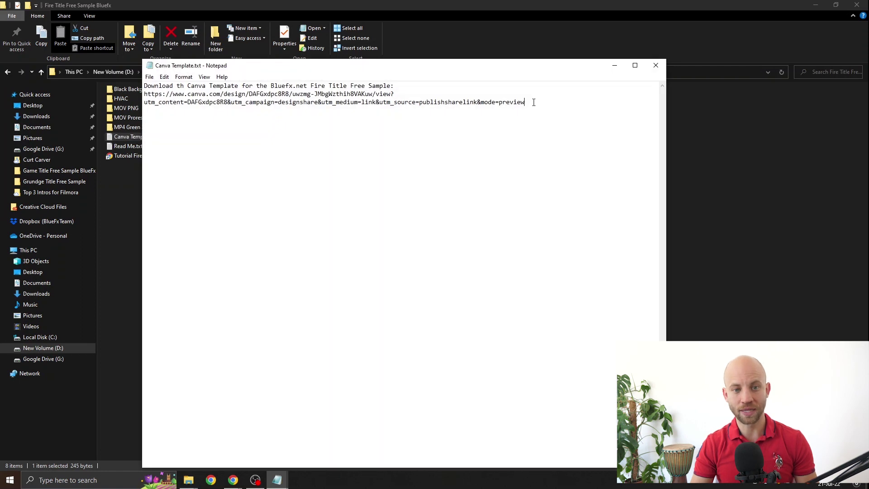
pyautogui.moveTo(525, 102); pyautogui.dragTo(143, 93)
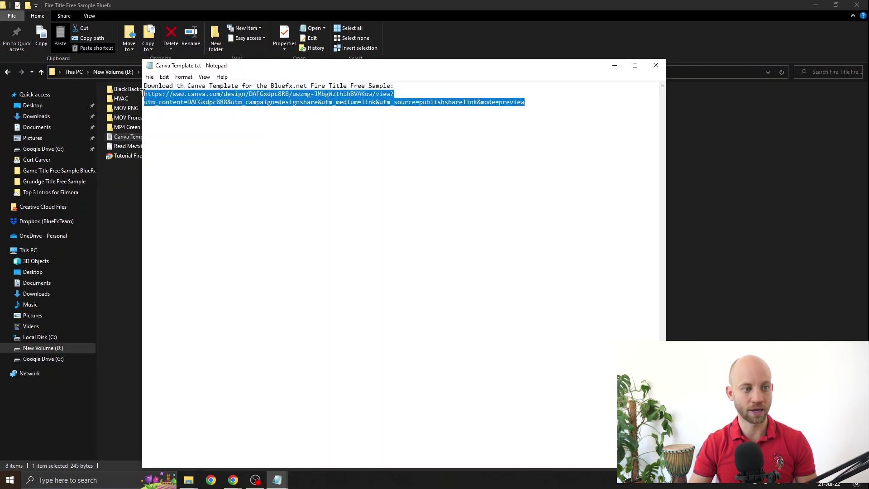
pyautogui.rightClick(157, 96)
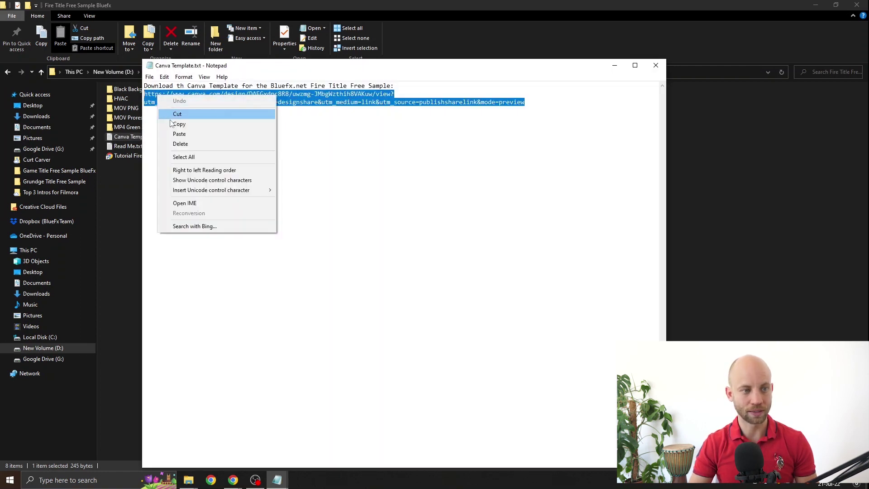
pyautogui.click(174, 122)
pyautogui.click(211, 480)
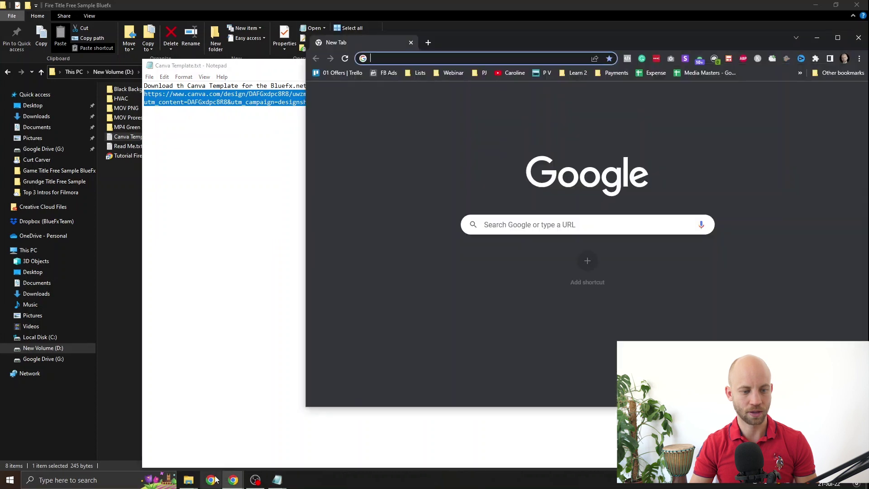
# Load the pasted Fire Title template link in a maximized browser and use the template
pyautogui.hotkey('ctrl', 'v')
pyautogui.press('Return')
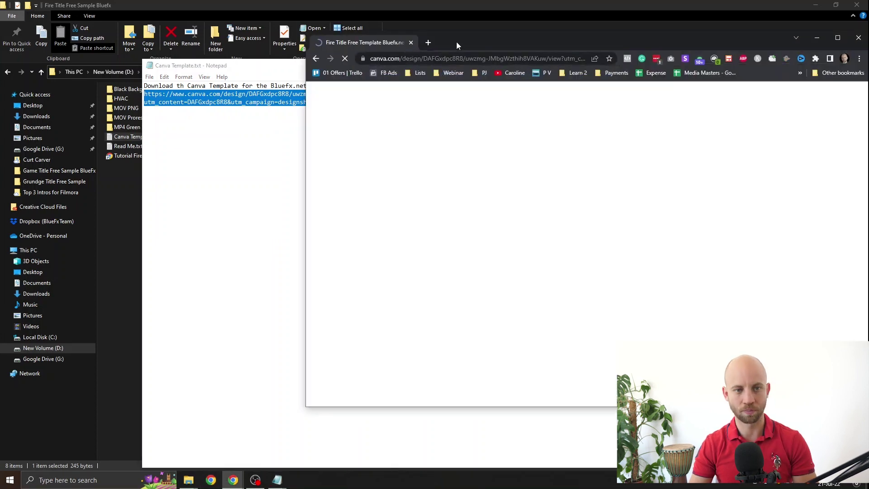
pyautogui.moveTo(456, 42); pyautogui.dragTo(275, 36)
pyautogui.doubleClick(275, 36)
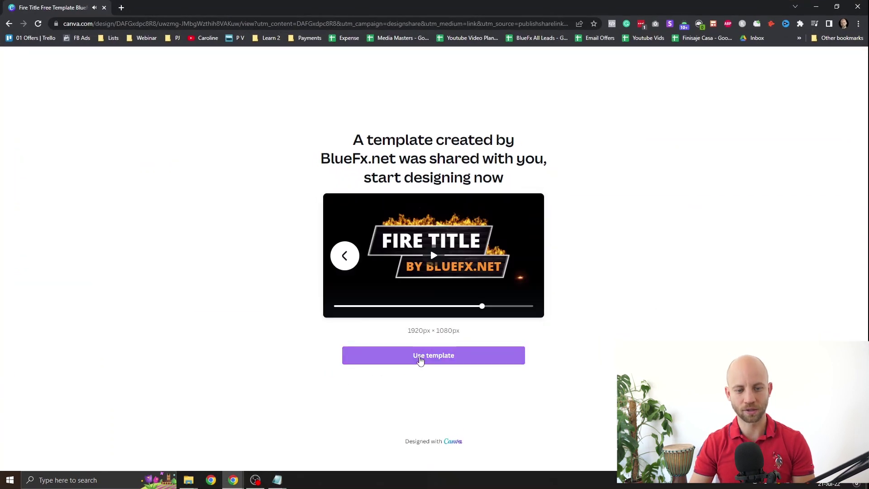
pyautogui.click(420, 360)
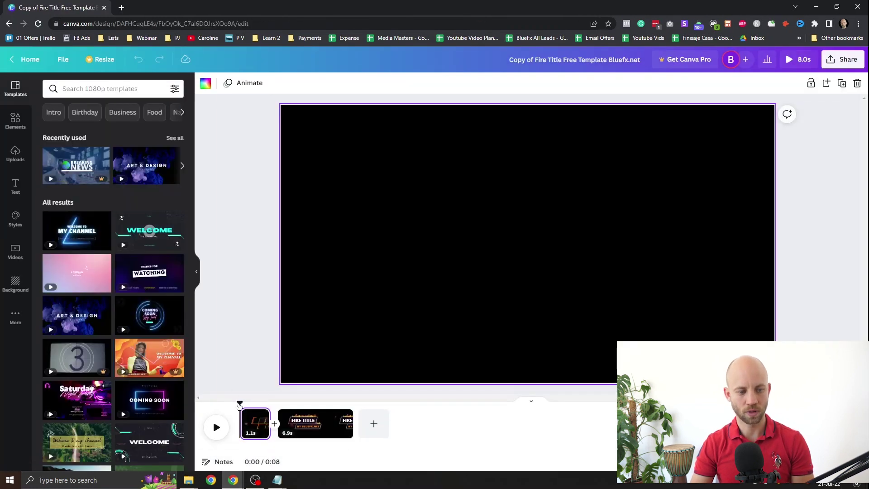
# Play the template's animation preview and rewind the playhead to 0:03
pyautogui.click(218, 428)
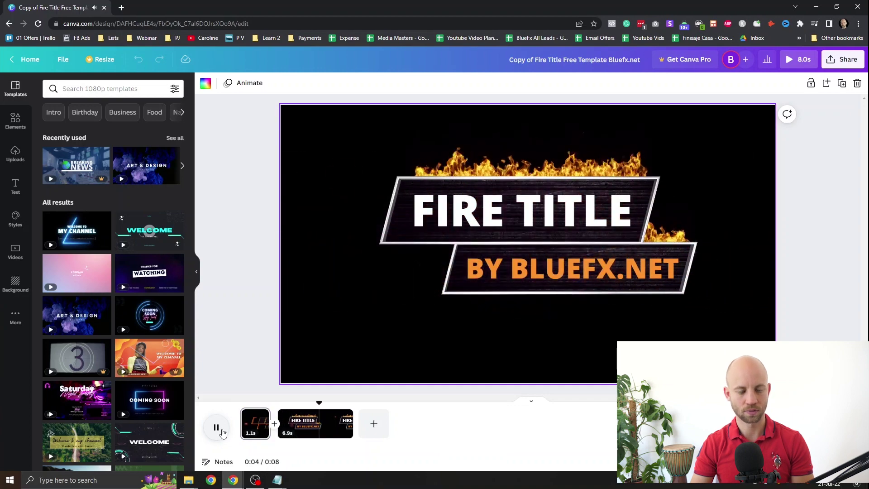
pyautogui.click(216, 427)
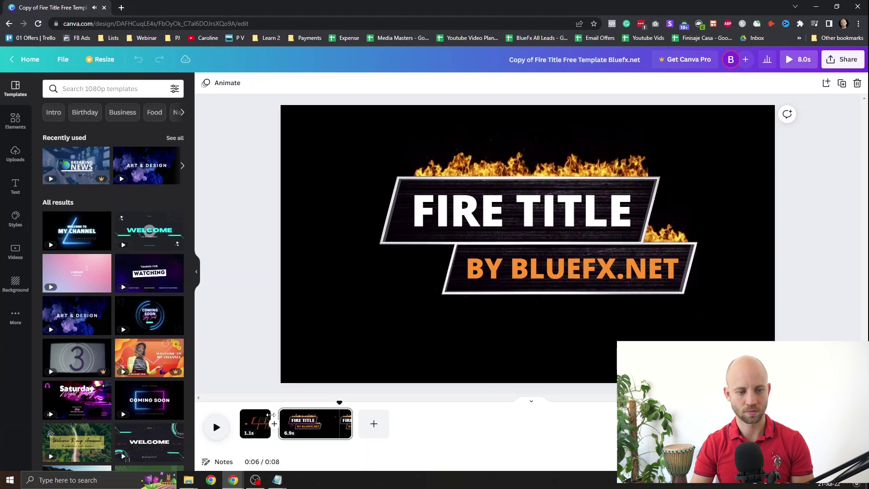
pyautogui.moveTo(339, 404); pyautogui.dragTo(305, 404)
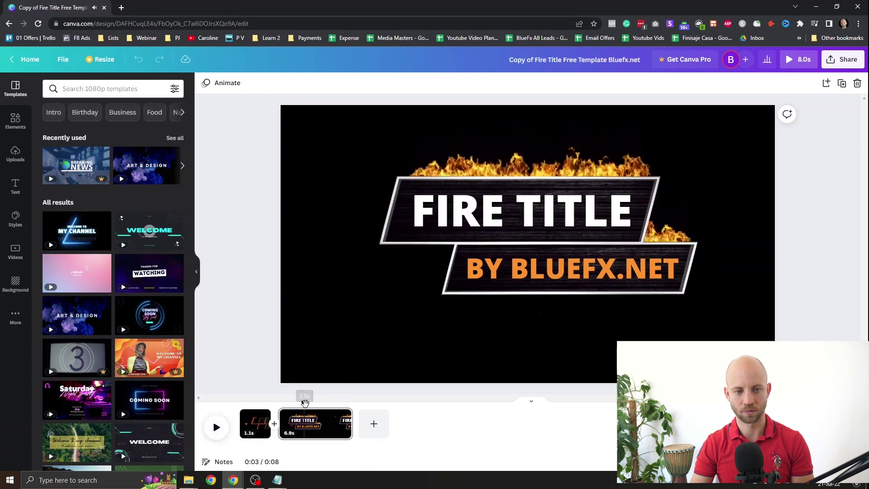
# Replace the FIRE TITLE heading with the words CHANGE TEXT in uppercase
pyautogui.click(504, 213)
pyautogui.click(504, 213)
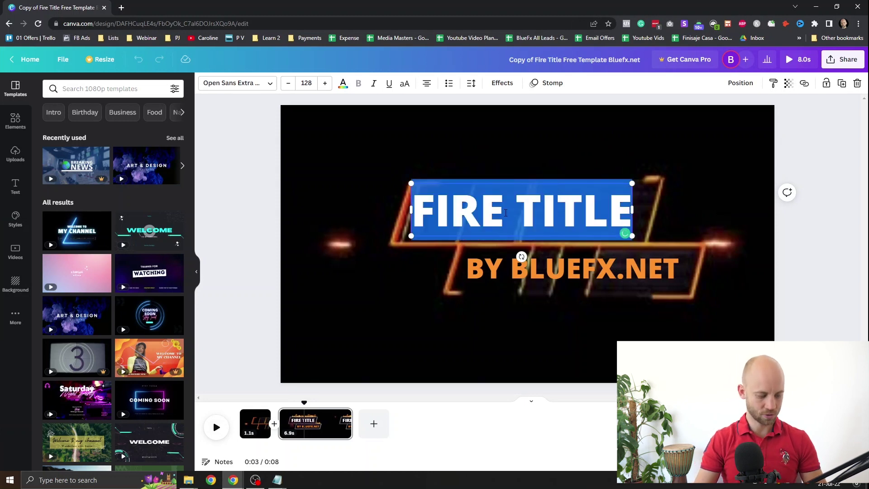
pyautogui.hotkey('ctrl', 'v')
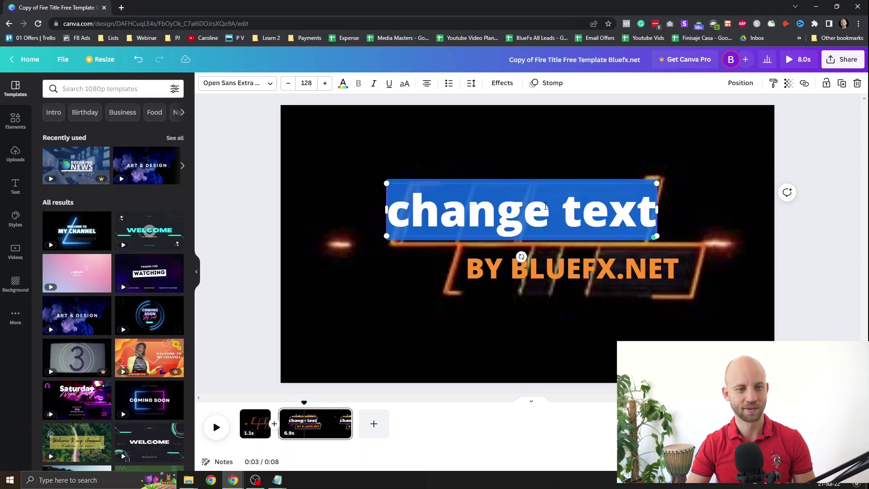
pyautogui.click(404, 85)
pyautogui.click(516, 123)
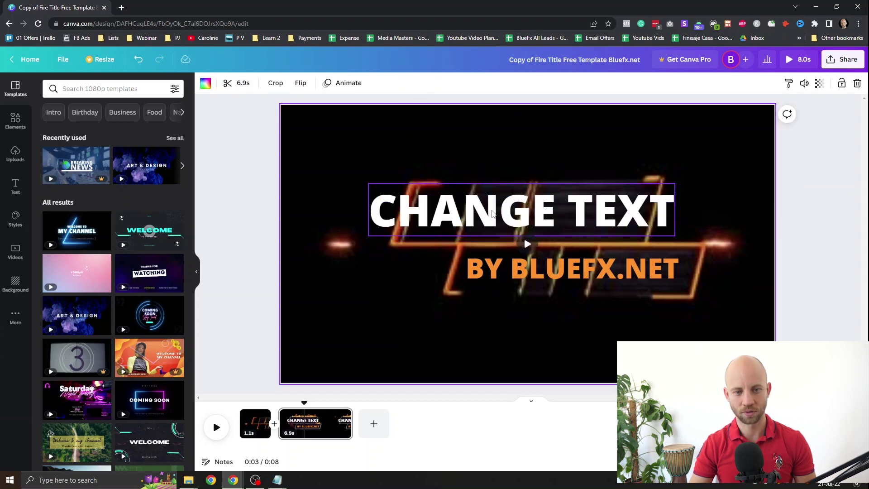
# Reduce the CHANGE TEXT heading from 128 to 108 and preview it from the start
pyautogui.click(497, 225)
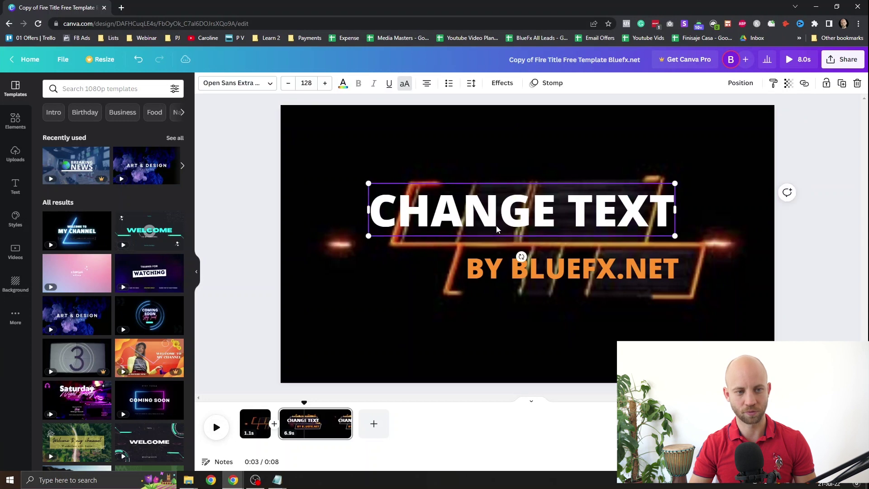
pyautogui.click(293, 86)
pyautogui.click(293, 86)
pyautogui.click(293, 86)
pyautogui.click(293, 86)
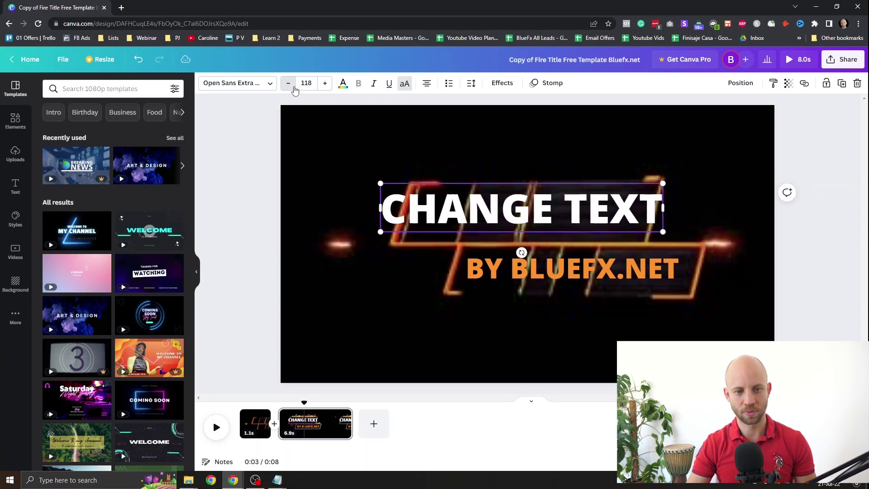
pyautogui.click(289, 84)
pyautogui.click(288, 83)
pyautogui.click(289, 83)
pyautogui.click(289, 83)
pyautogui.click(288, 83)
pyautogui.click(289, 84)
pyautogui.click(288, 83)
pyautogui.click(288, 83)
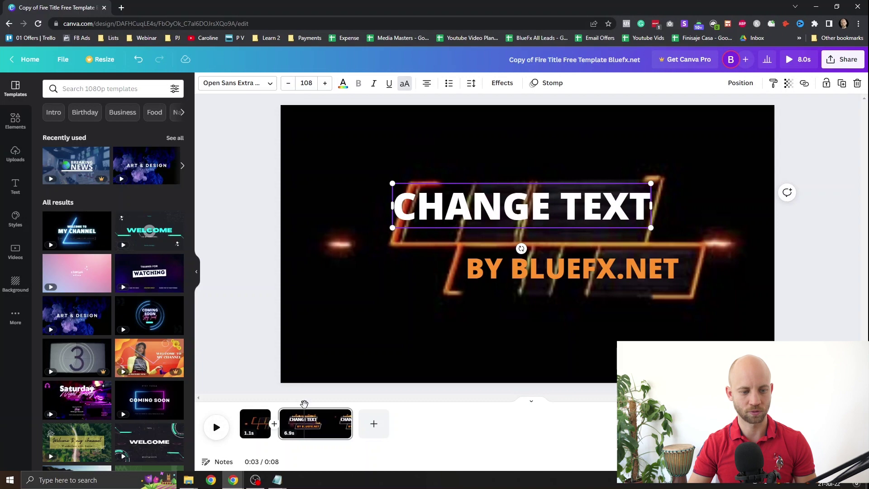
pyautogui.click(254, 423)
pyautogui.click(217, 427)
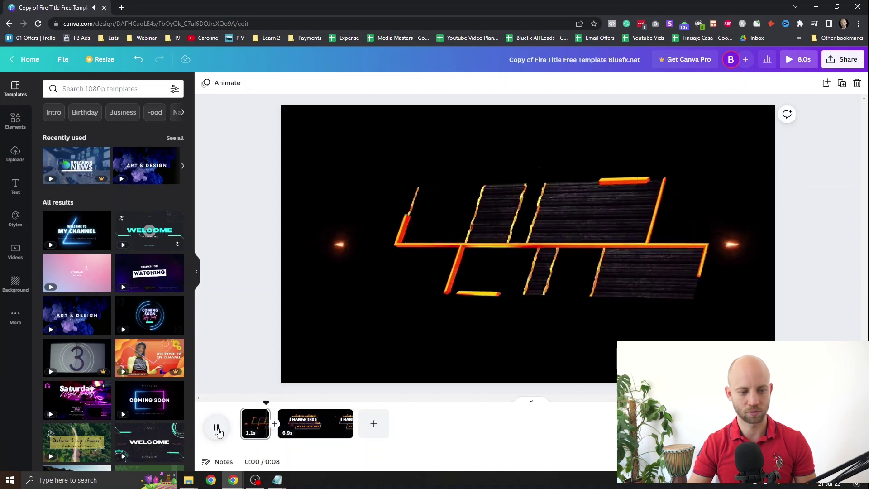
pyautogui.click(225, 428)
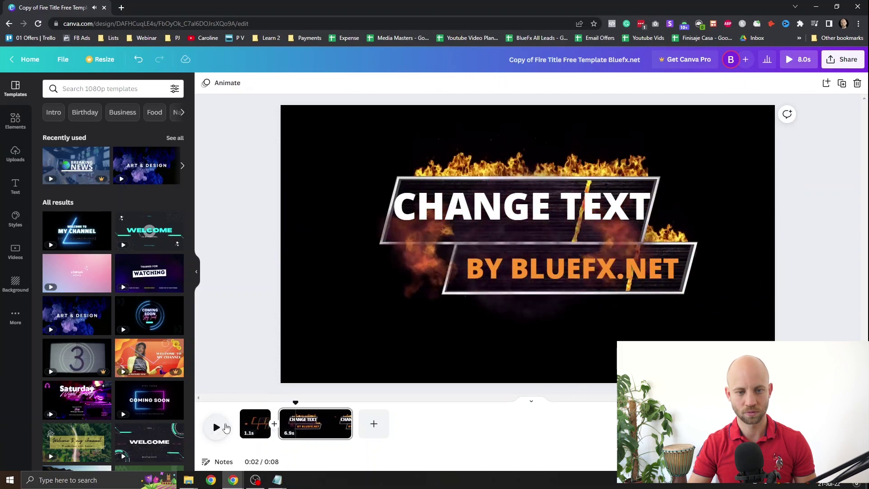
# Lower the CHANGE TEXT heading further to font size 101 and replay the preview
pyautogui.click(590, 210)
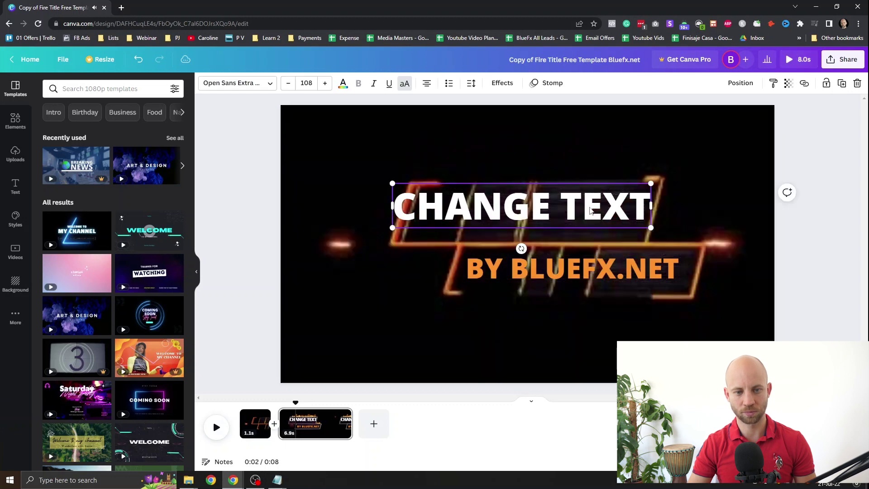
pyautogui.click(287, 83)
pyautogui.click(287, 83)
pyautogui.click(288, 83)
pyautogui.click(288, 83)
pyautogui.click(287, 83)
pyautogui.click(288, 83)
pyautogui.click(288, 83)
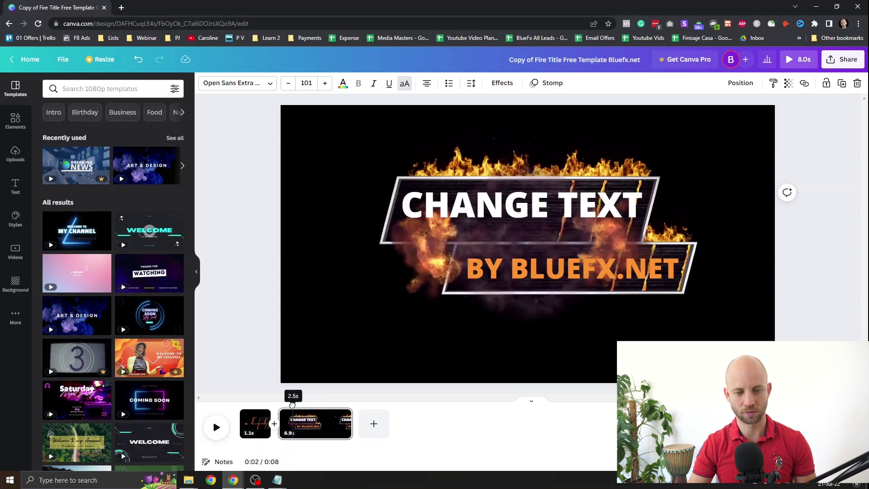
pyautogui.click(217, 426)
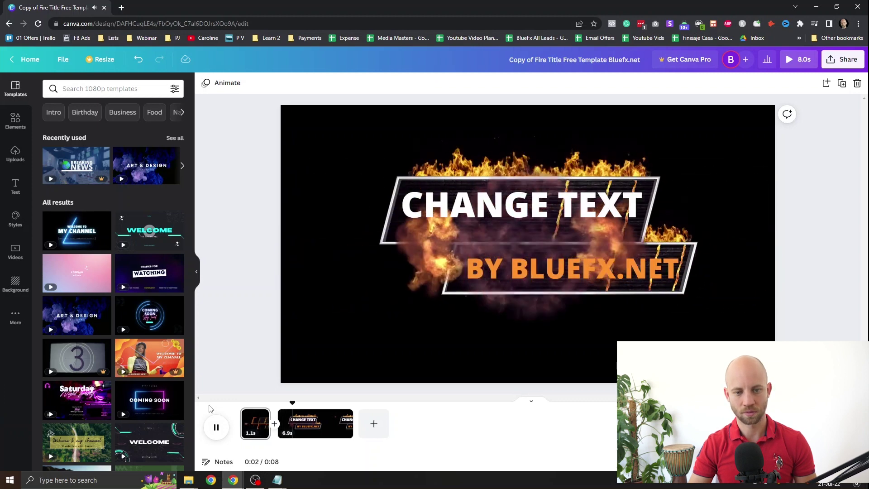
# Colour the BY BLUEFX.NET subtitle with the red Default Colors swatch and check it at 0:03
pyautogui.click(481, 287)
pyautogui.click(513, 270)
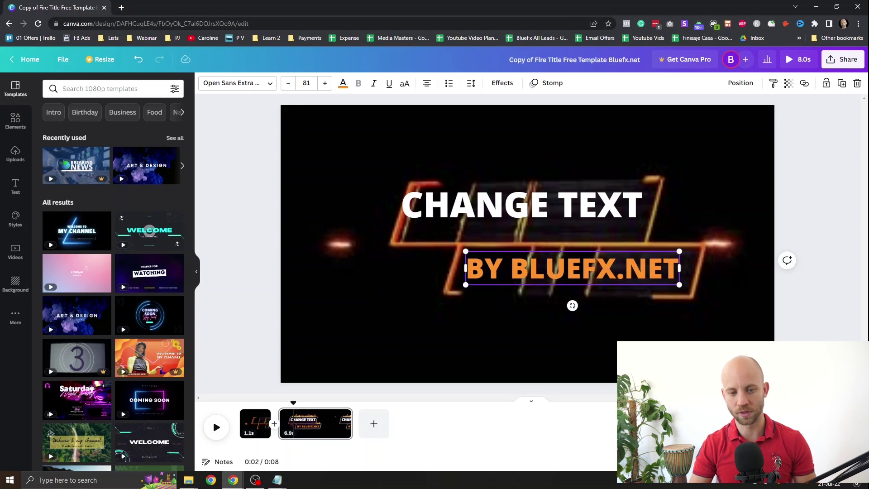
pyautogui.doubleClick(544, 268)
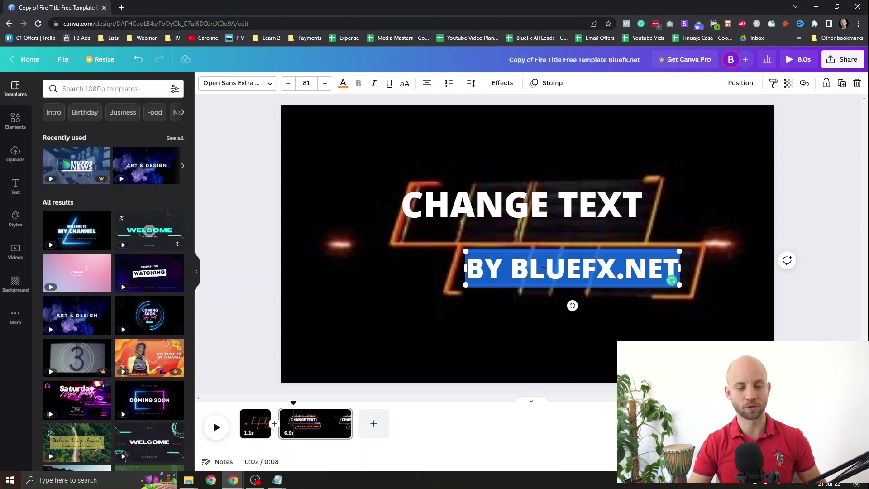
pyautogui.click(343, 85)
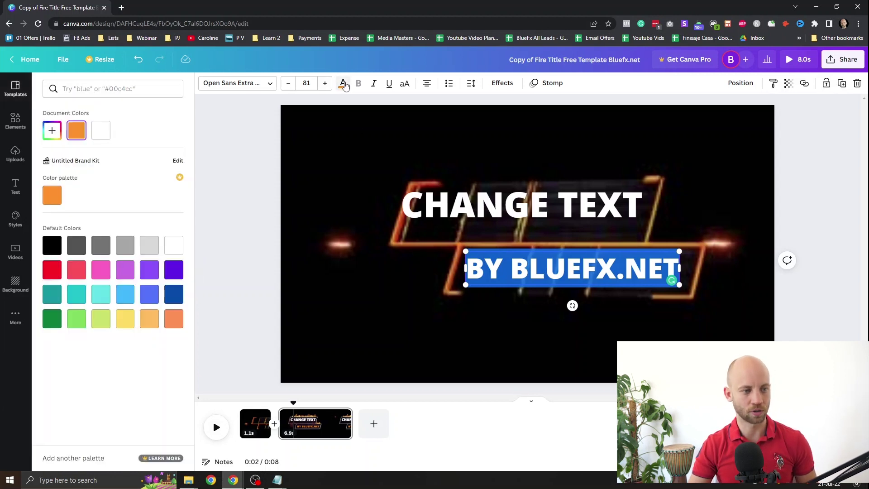
pyautogui.click(343, 84)
pyautogui.click(343, 85)
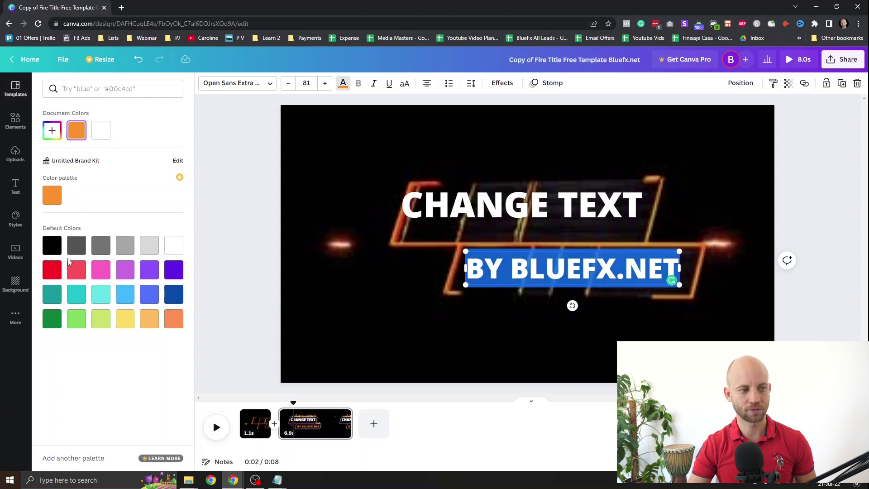
pyautogui.click(52, 270)
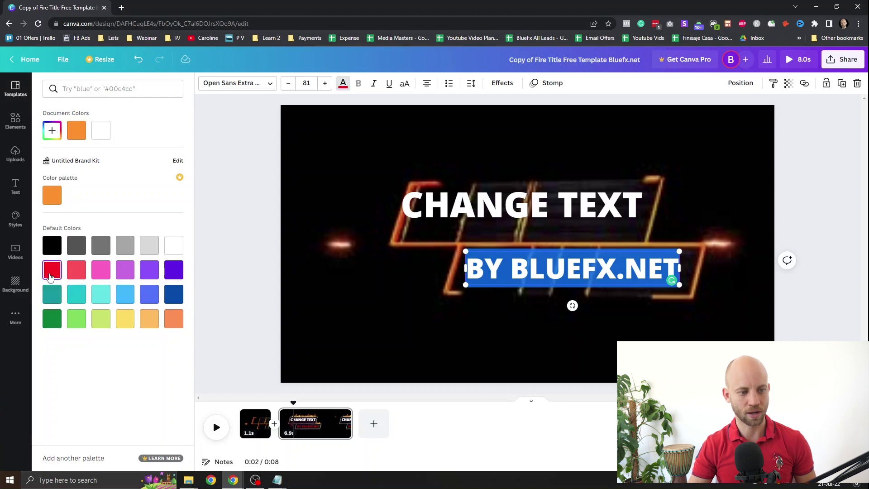
pyautogui.click(429, 191)
pyautogui.moveTo(294, 403); pyautogui.dragTo(306, 403)
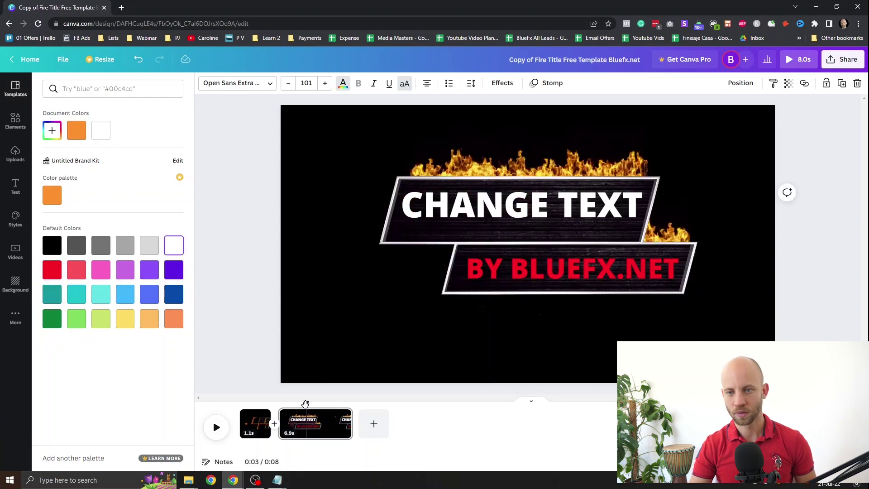
# Open Share > Download with MP4 Video selected for both pages
pyautogui.click(847, 62)
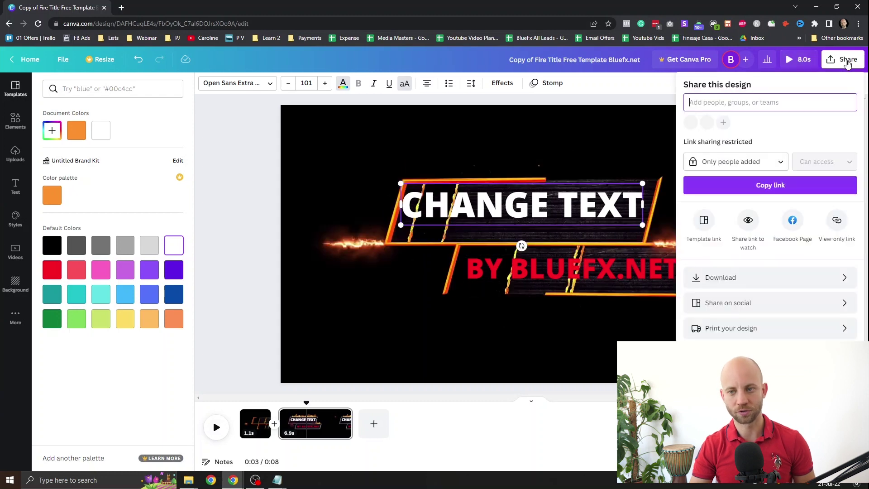
pyautogui.click(722, 277)
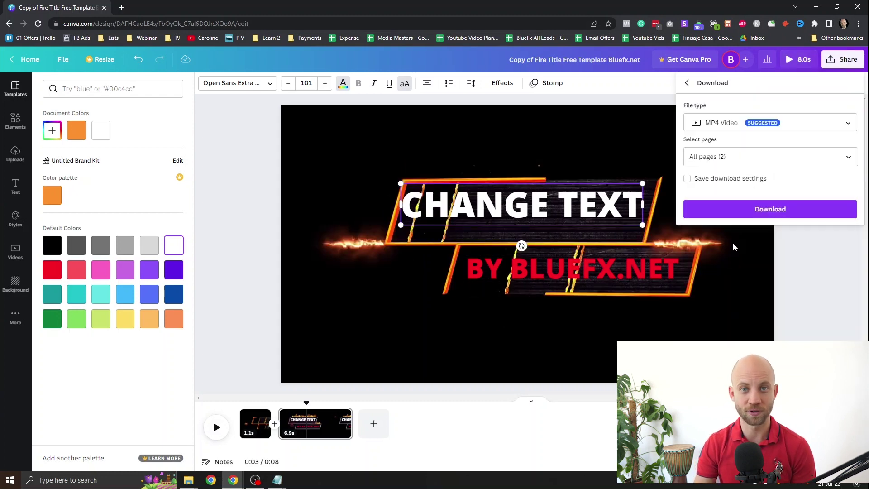